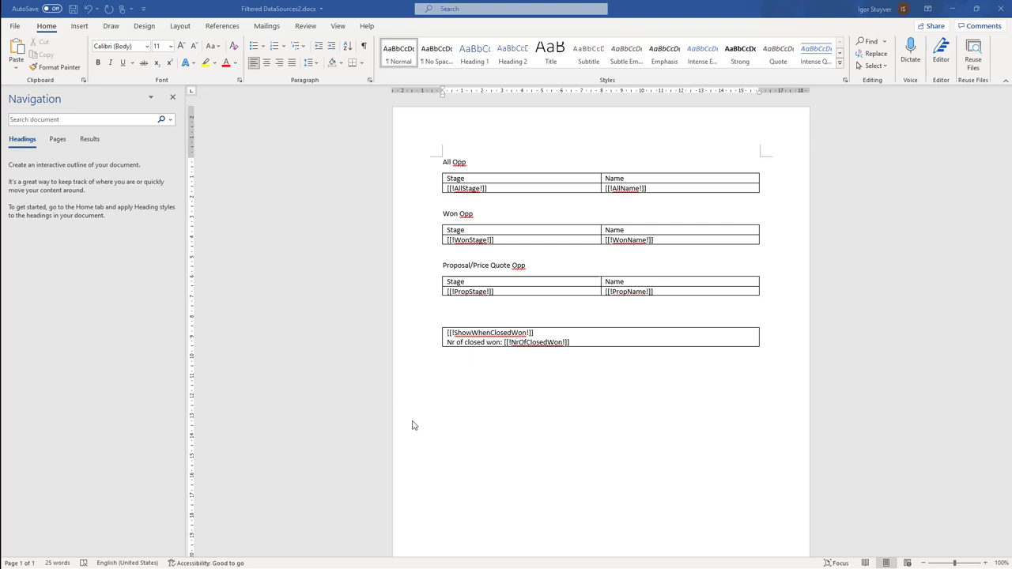
# Review the All Opp, Won Opp and Proposal/Price Quote tables in the Filtered DataSources2 Word template
pyautogui.scroll(2, 412, 423)
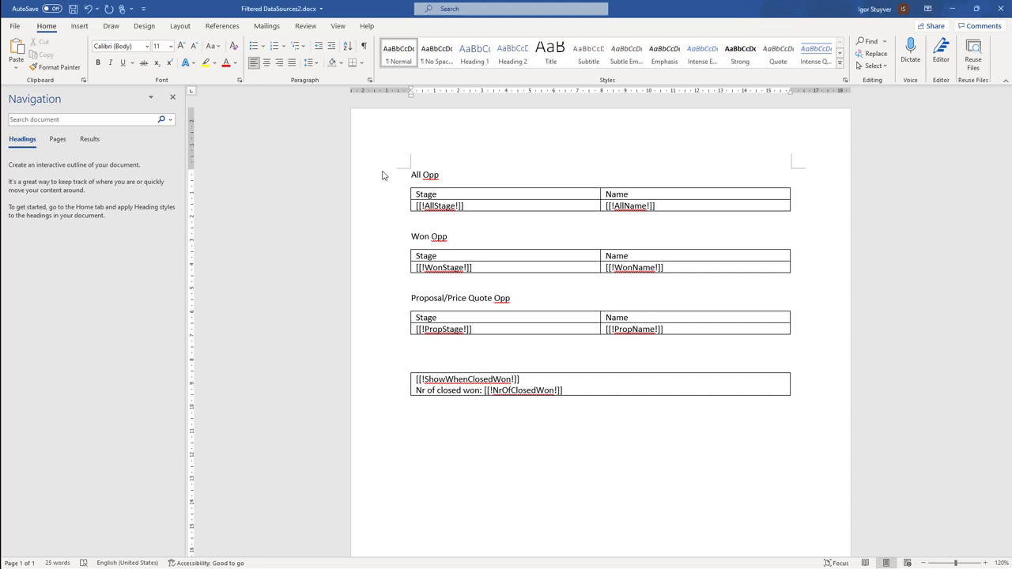
pyautogui.moveTo(384, 175); pyautogui.dragTo(409, 208)
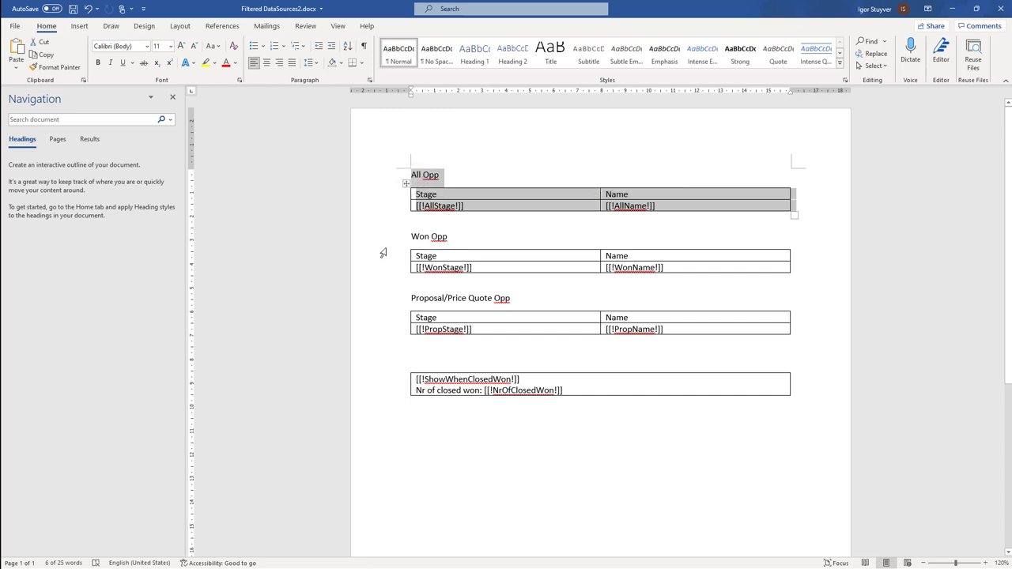
pyautogui.moveTo(385, 242); pyautogui.dragTo(404, 335)
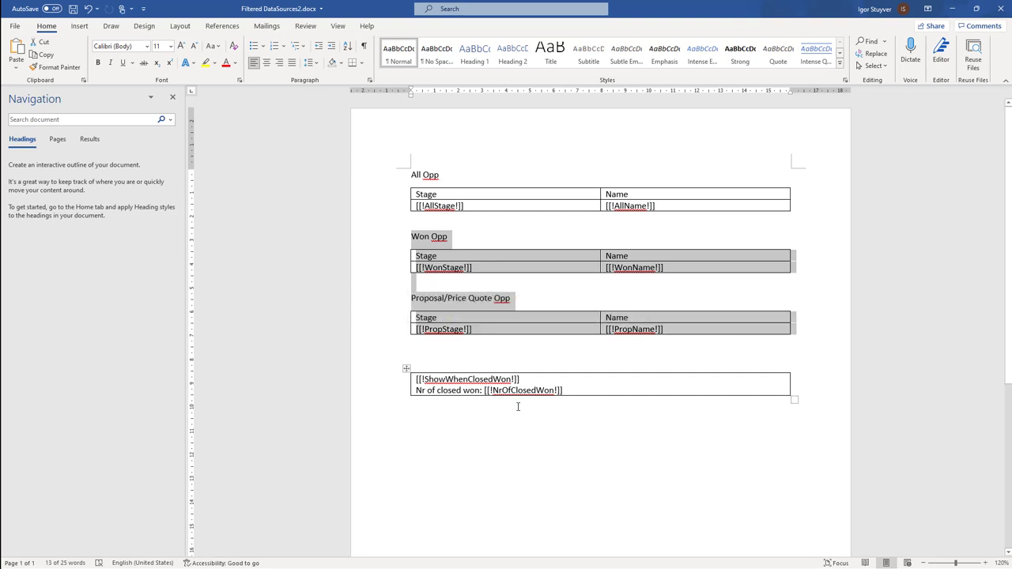
pyautogui.click(523, 301)
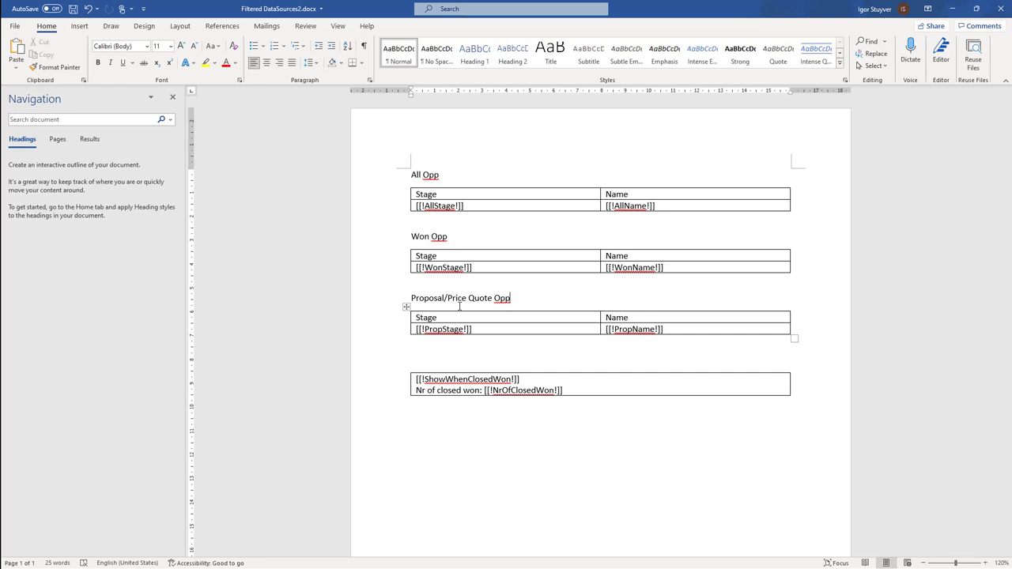
pyautogui.moveTo(377, 240); pyautogui.dragTo(385, 271)
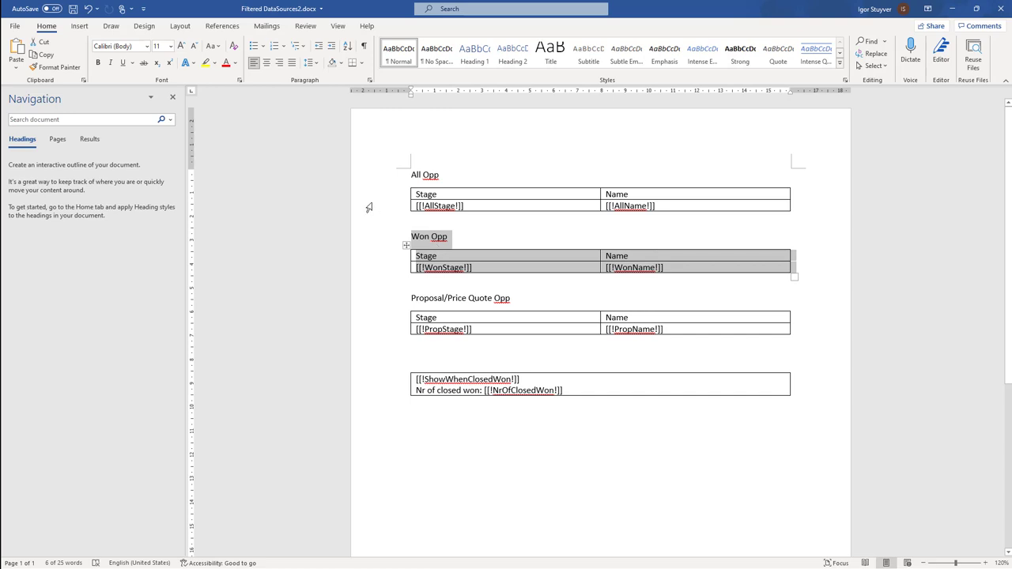
pyautogui.moveTo(359, 181); pyautogui.dragTo(369, 209)
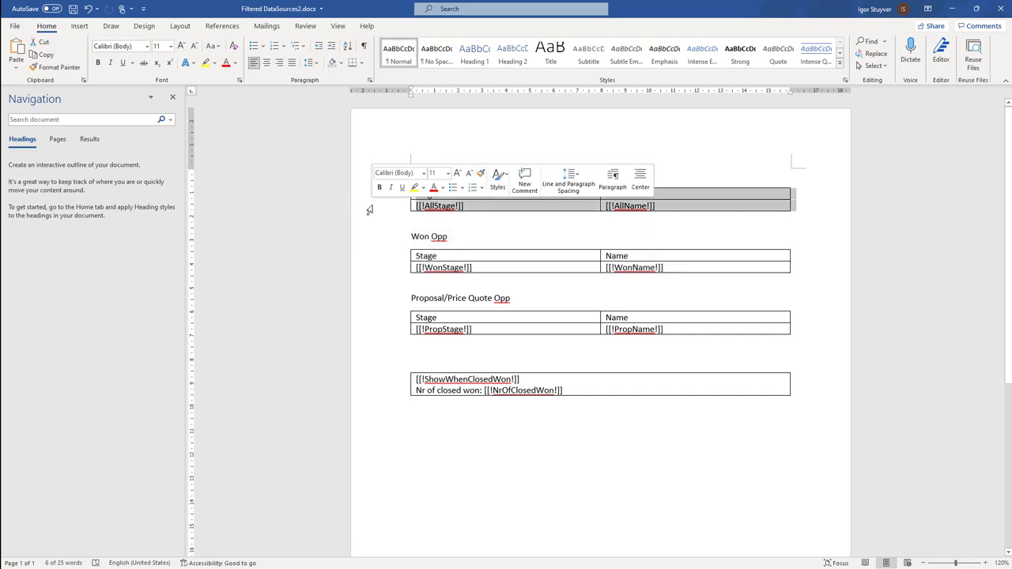
# Switch to the browser and examine the SOQL query of the All Opportunities data source, ending in the document configuration
pyautogui.hotkey('alt', 'Tab')
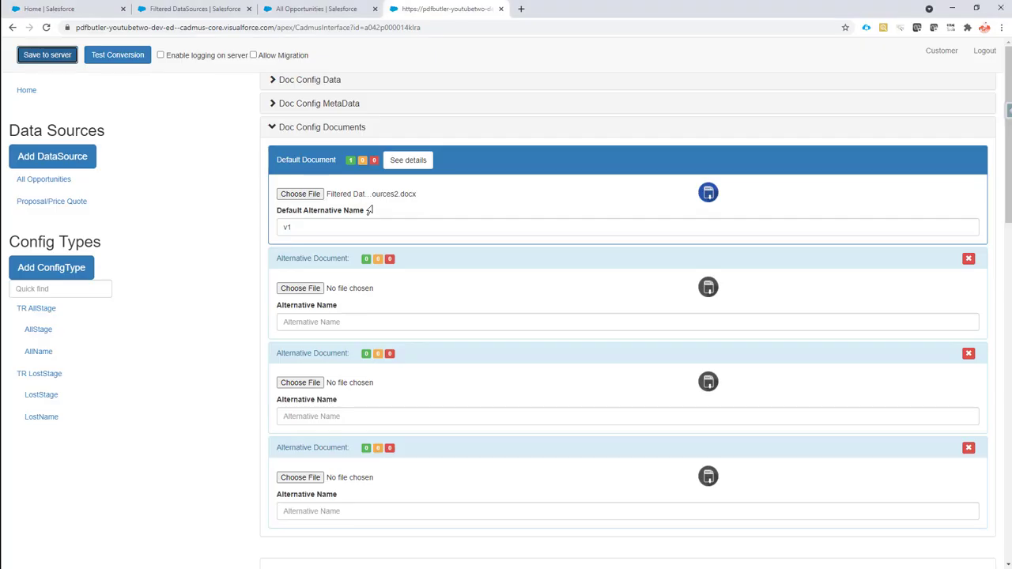
pyautogui.click(306, 12)
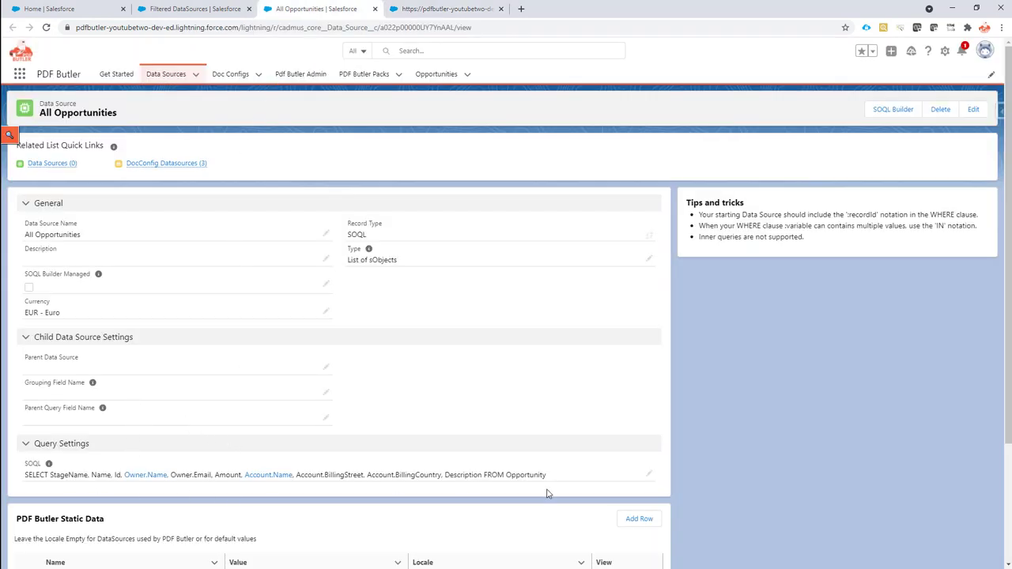
pyautogui.moveTo(545, 475); pyautogui.dragTo(486, 475)
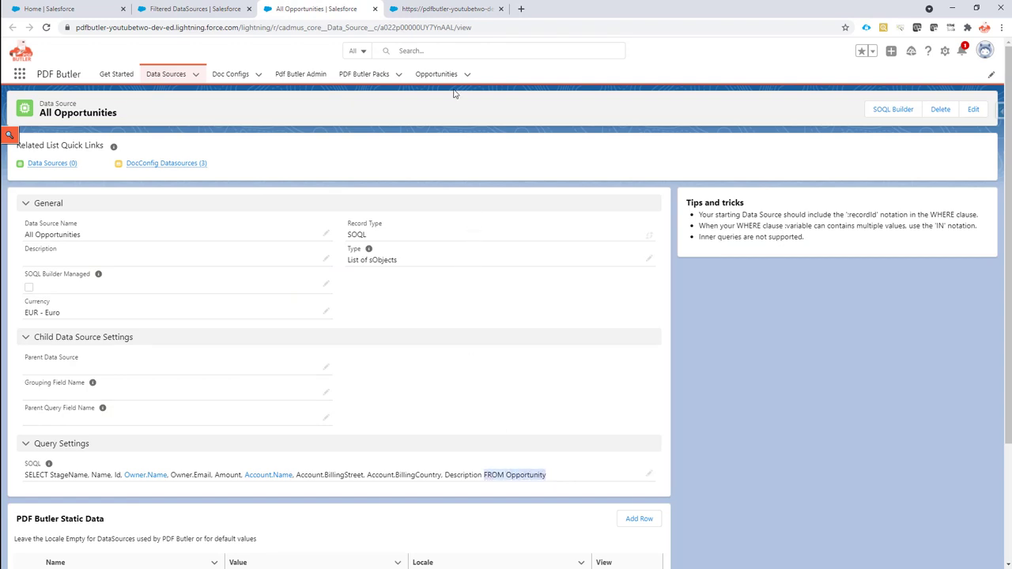
pyautogui.click(441, 9)
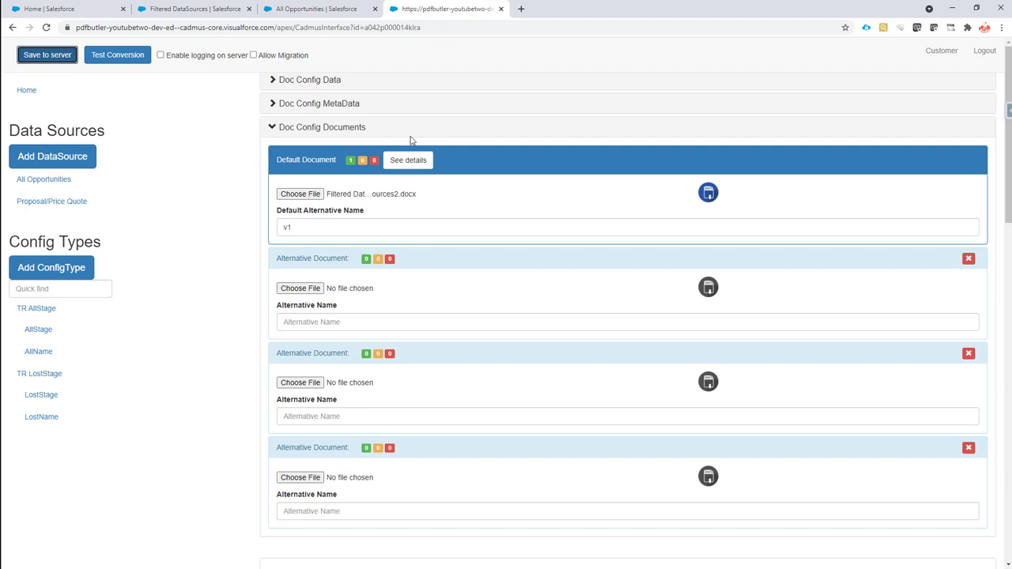
pyautogui.click(334, 9)
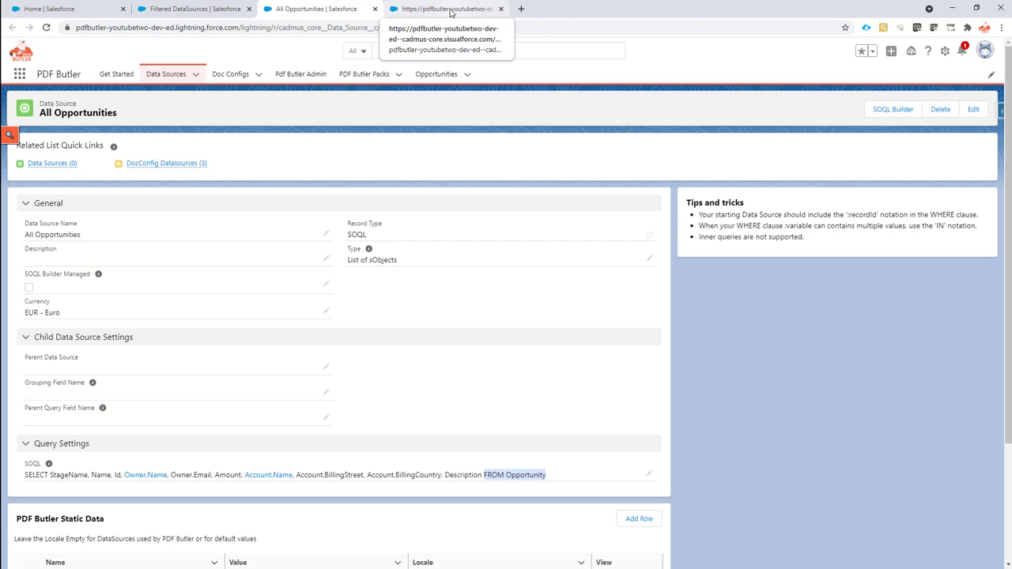
pyautogui.click(451, 9)
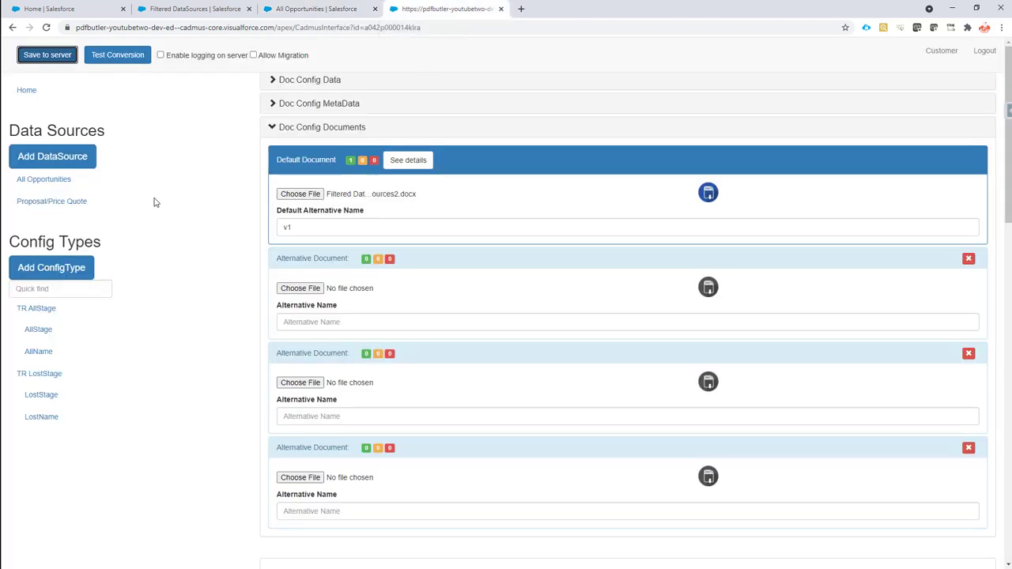
# Examine the All Opportunities entry among the document configuration's data sources
pyautogui.click(36, 180)
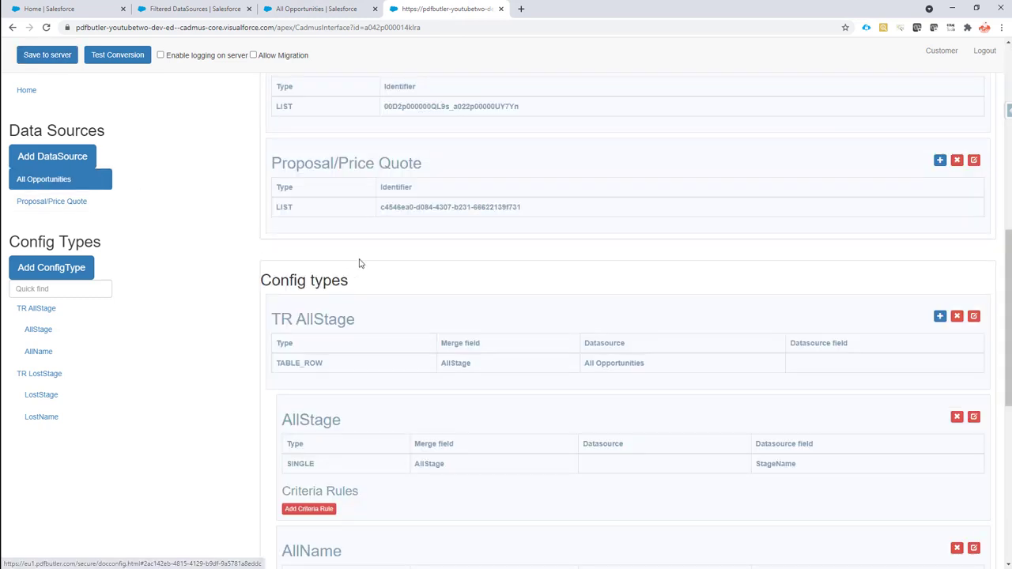
pyautogui.scroll(1, 359, 263)
pyautogui.doubleClick(283, 168)
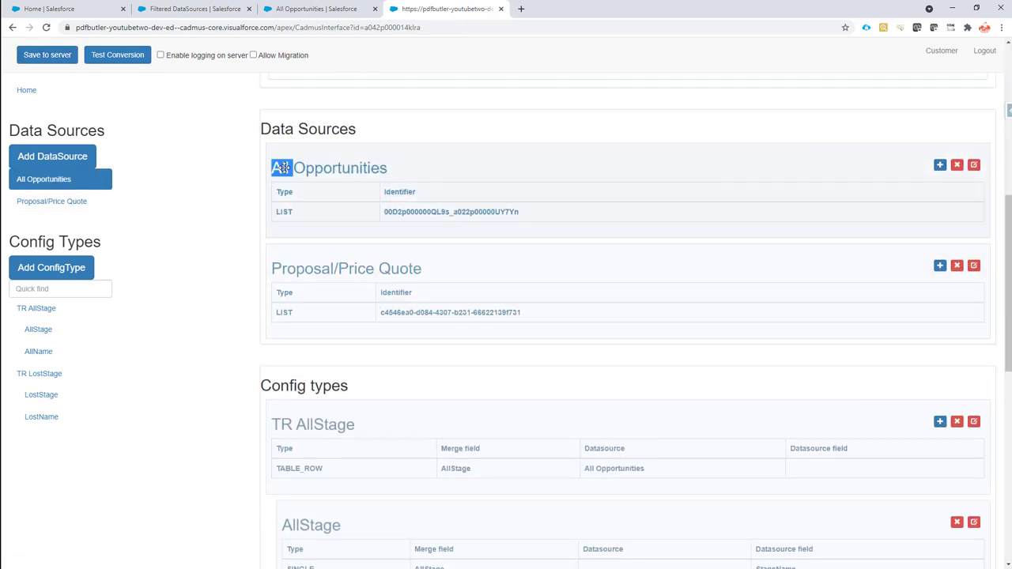
pyautogui.moveTo(283, 168); pyautogui.dragTo(338, 167)
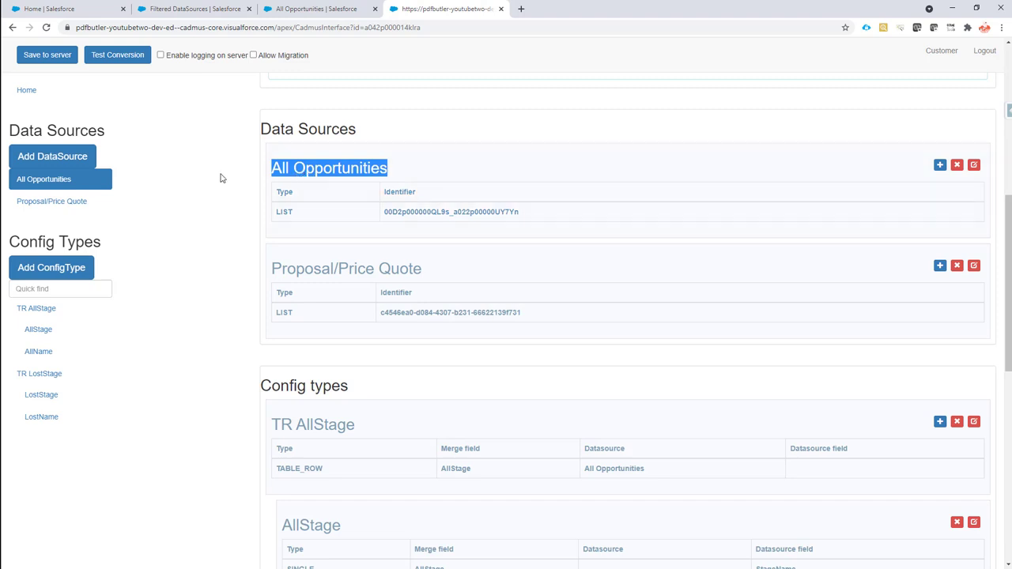
# Create a filtered data source named Closed Won, based on All Opportunities
pyautogui.click(32, 161)
pyautogui.scroll(-8, 427, 319)
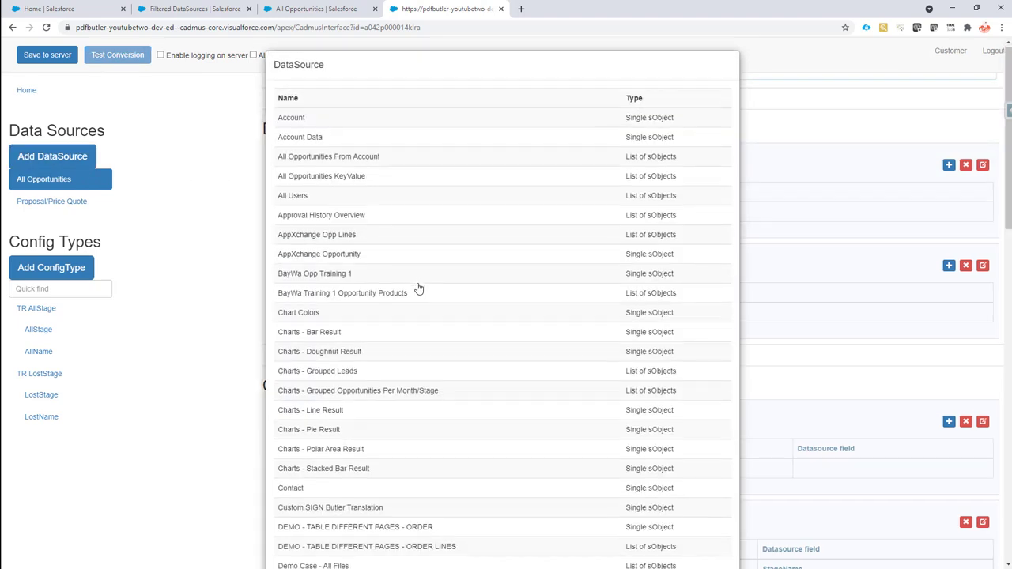
pyautogui.scroll(-6, 427, 319)
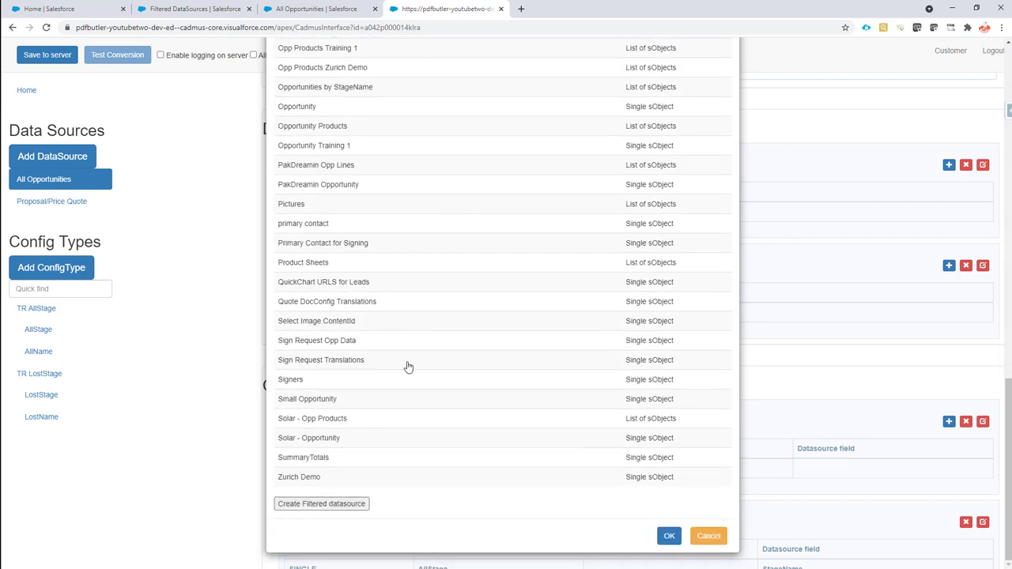
pyautogui.click(301, 506)
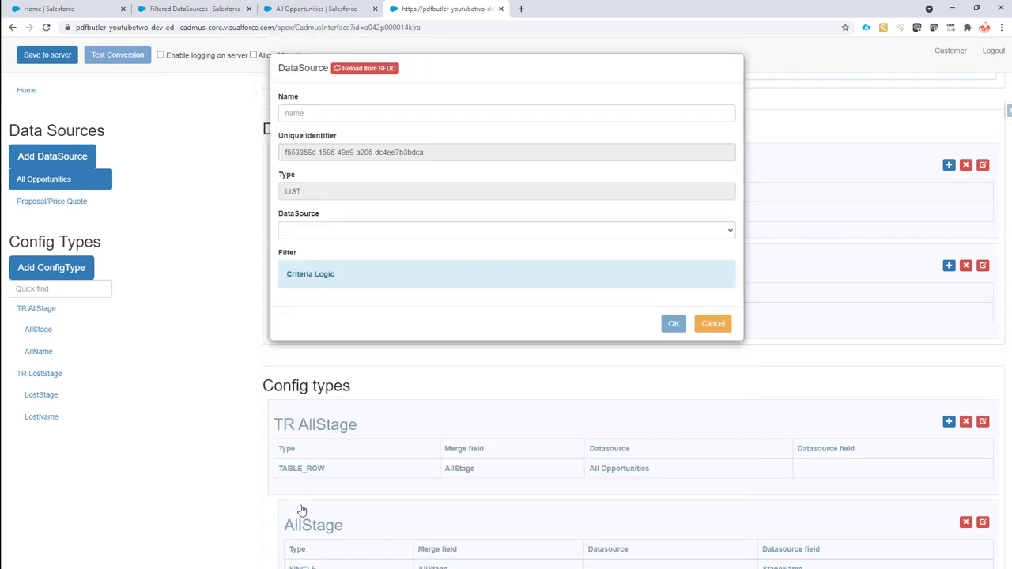
pyautogui.click(319, 115)
pyautogui.write('Clo')
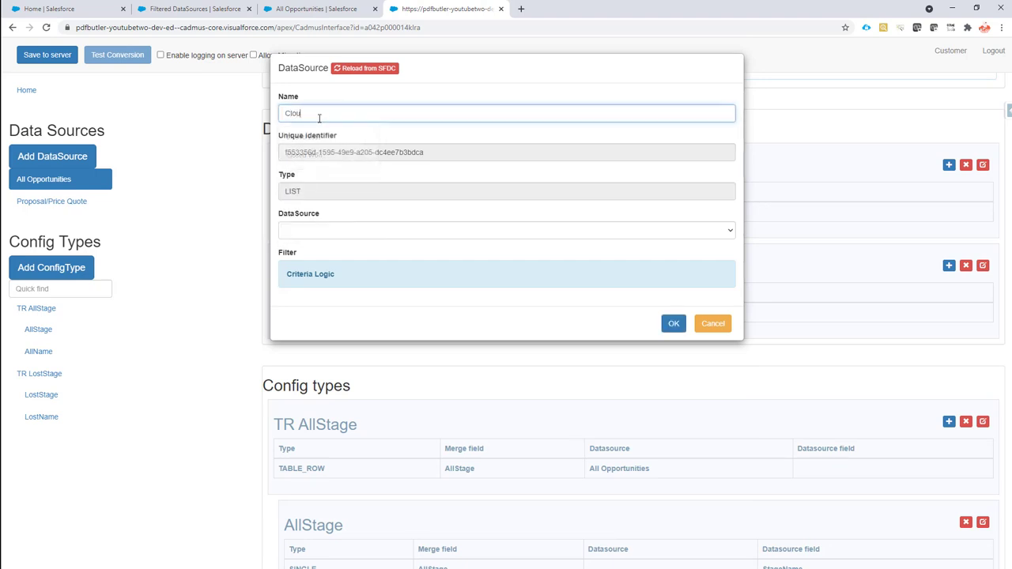
pyautogui.press('Down')
pyautogui.press('Down')
pyautogui.press('Return')
pyautogui.click(314, 231)
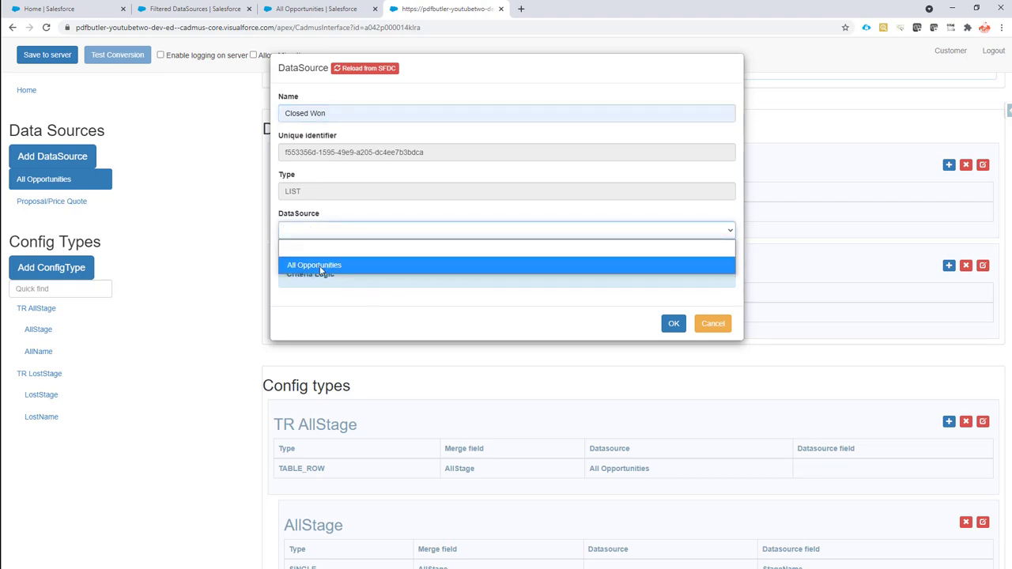
pyautogui.click(321, 267)
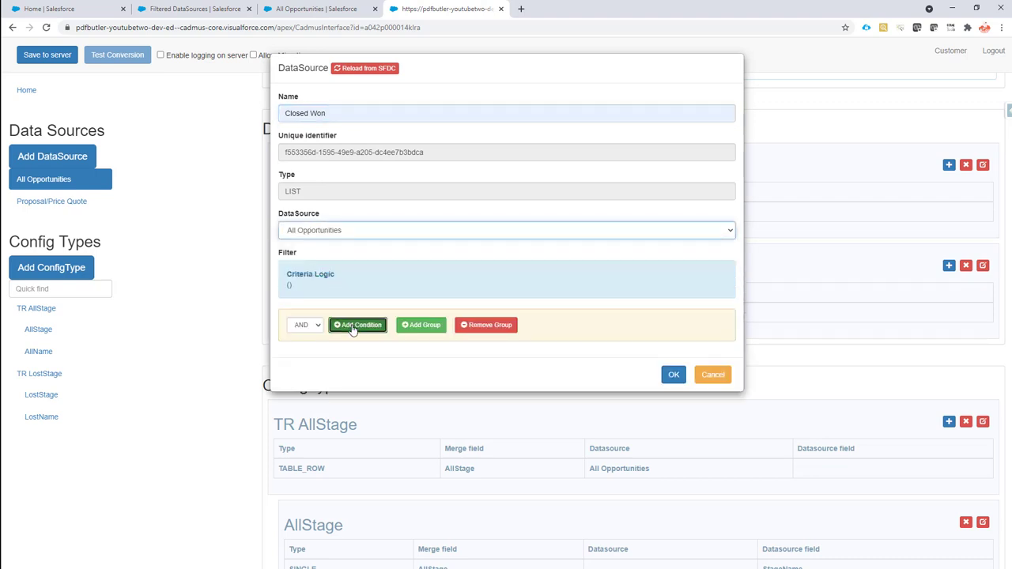
# Add the filter condition StageName = Closed Won to the new data source and confirm it
pyautogui.click(353, 325)
pyautogui.click(353, 349)
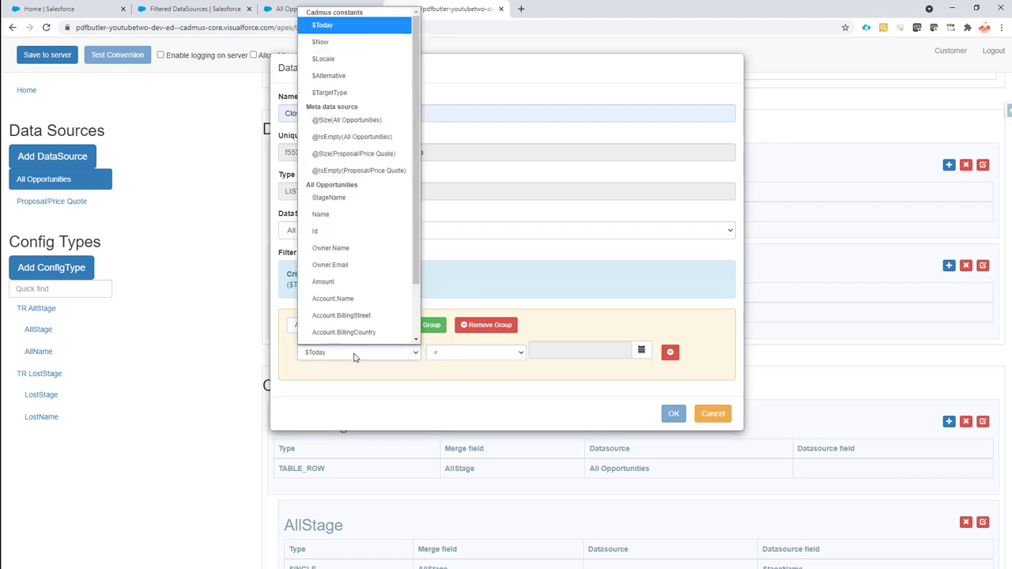
pyautogui.click(350, 190)
pyautogui.click(558, 346)
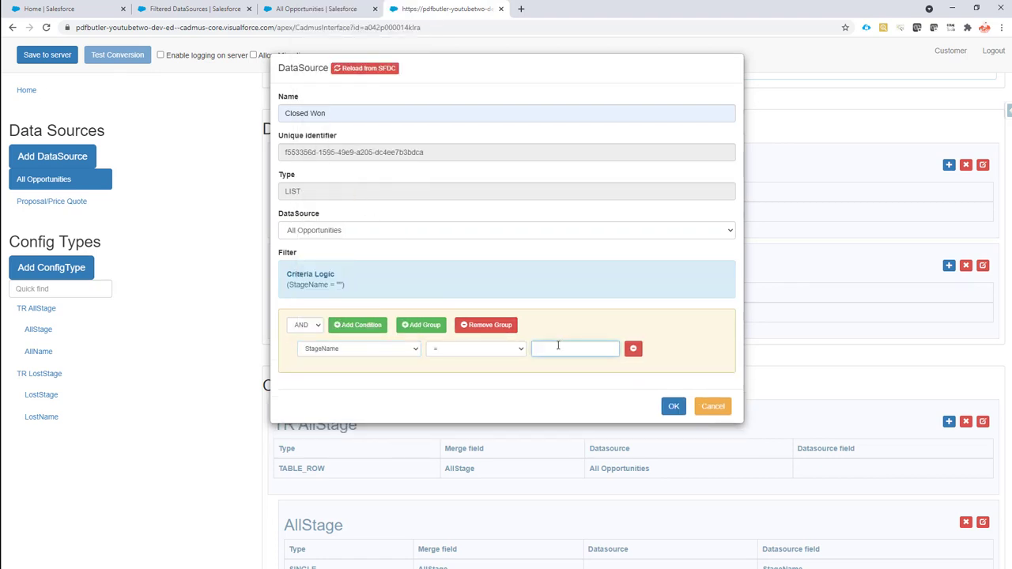
pyautogui.write('Closed Won')
pyautogui.click(667, 407)
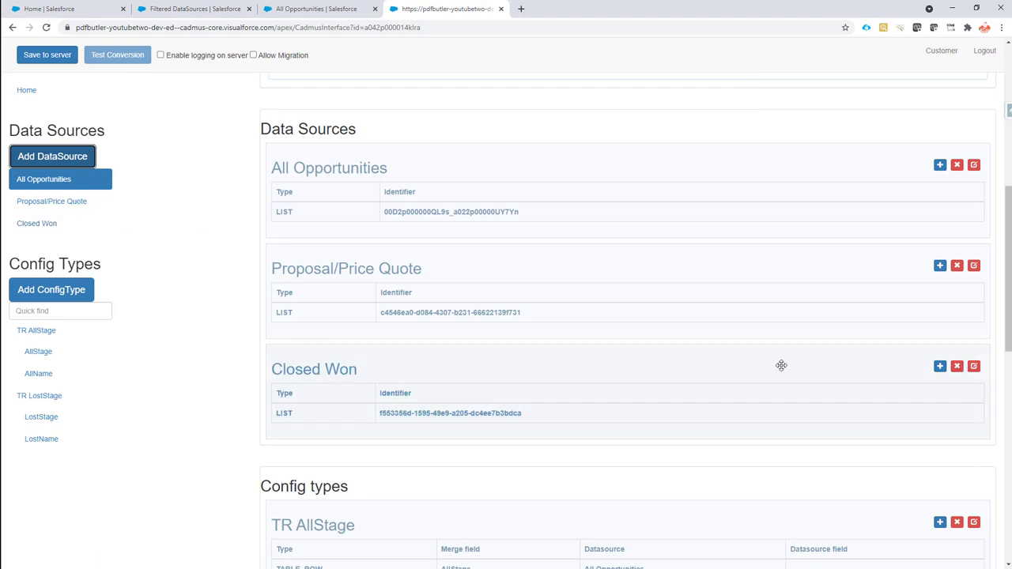
# Check the WonStage and WonName merge fields of the Won Opp table in the Word template, and return to the browser
pyautogui.scroll(-1, 780, 364)
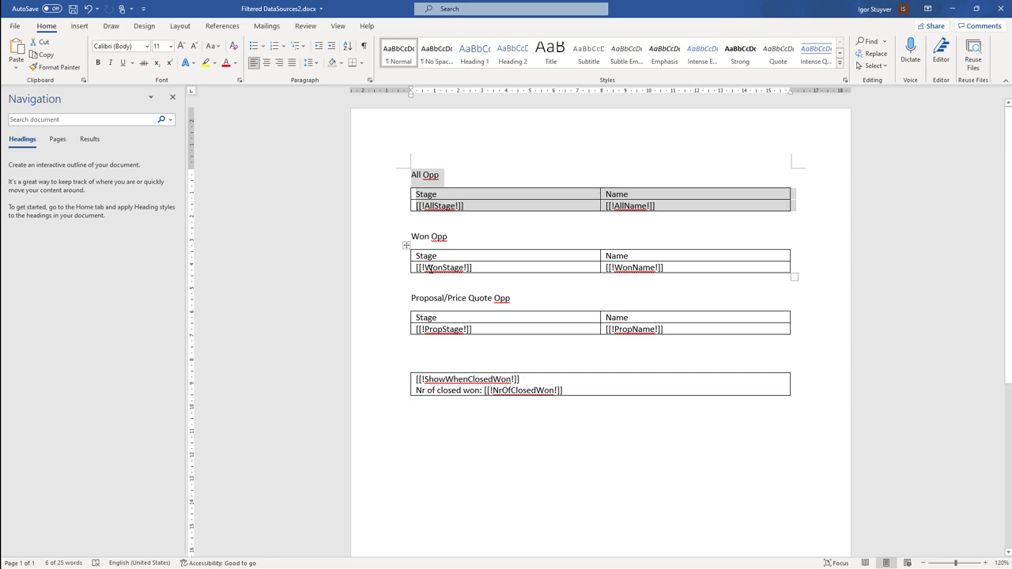
pyautogui.moveTo(424, 268); pyautogui.dragTo(695, 269)
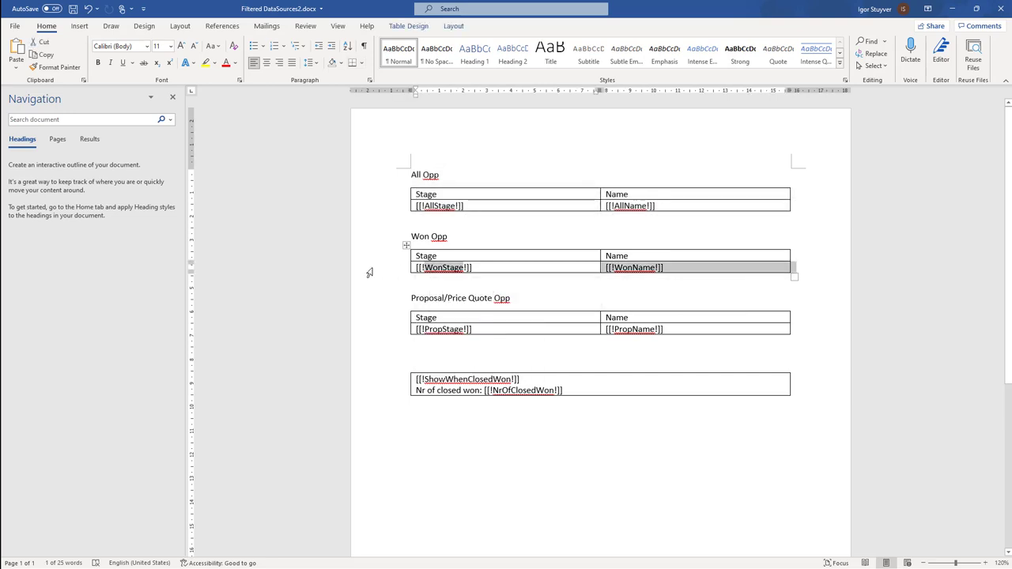
pyautogui.click(445, 269)
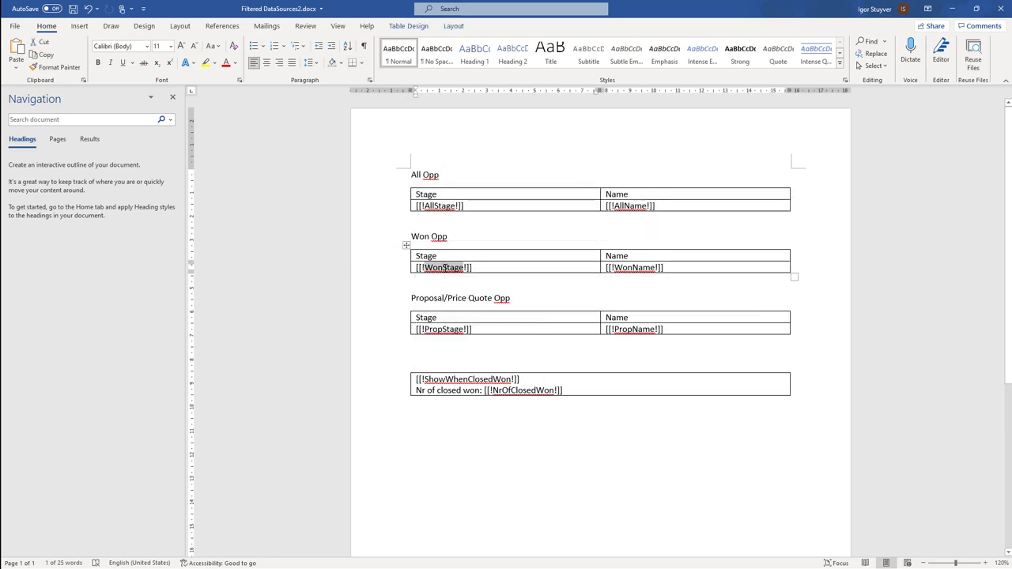
pyautogui.hotkey('alt', 'Tab')
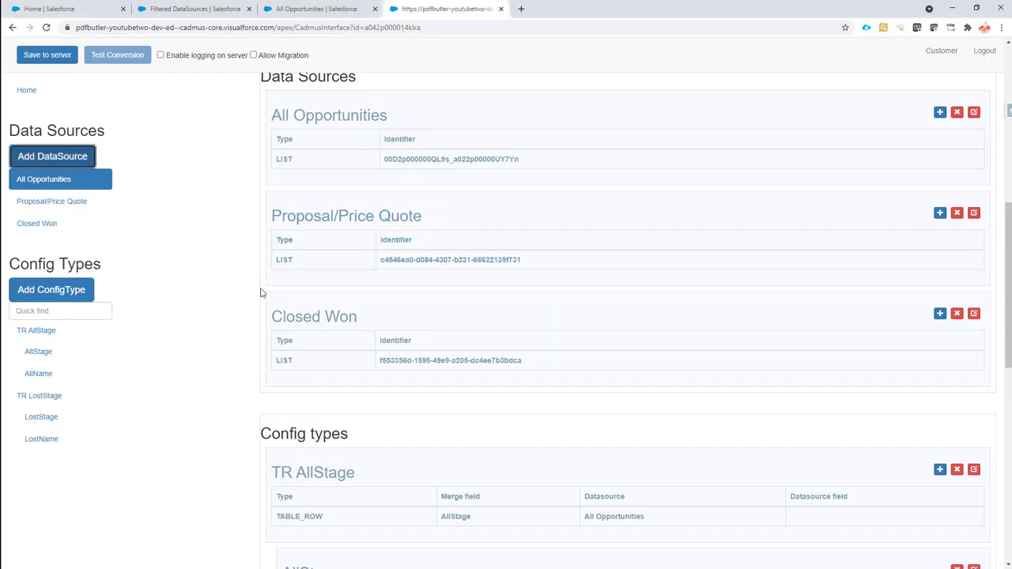
# Start a new config type named TR WonStage with the type TABLE_ROW
pyautogui.click(65, 291)
pyautogui.click(306, 114)
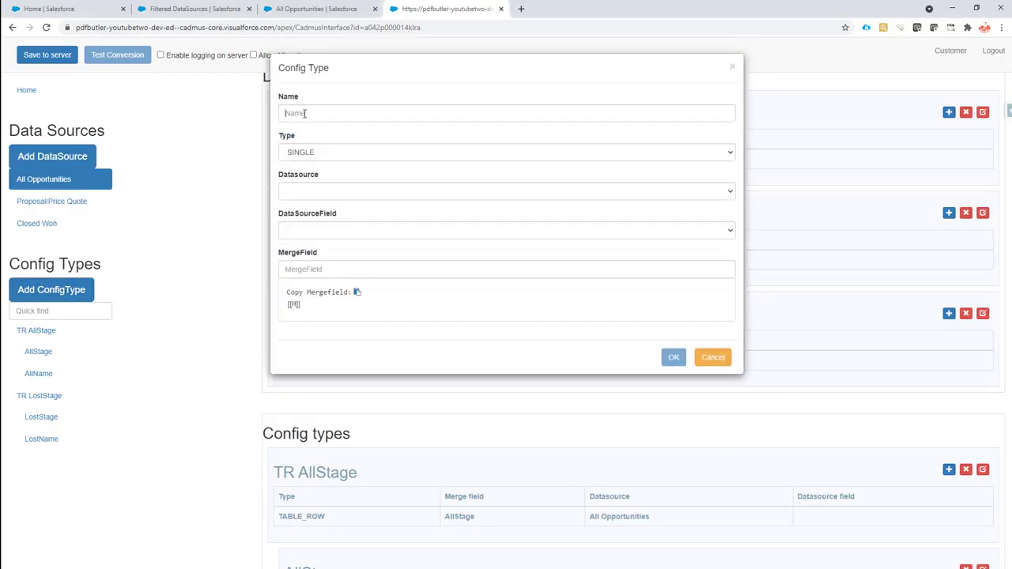
pyautogui.write('WonStage')
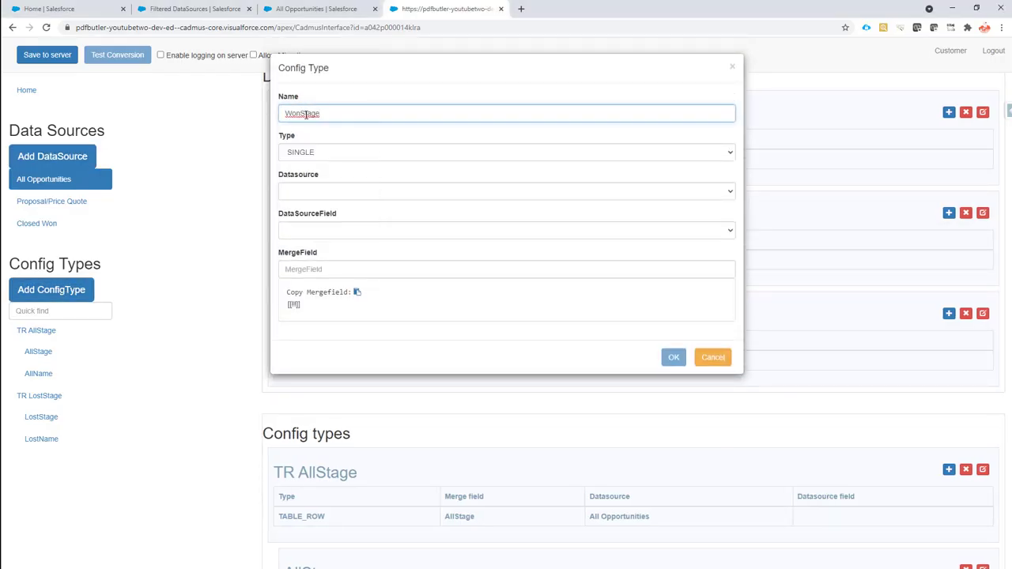
pyautogui.write('TR')
pyautogui.click(320, 190)
pyautogui.click(315, 155)
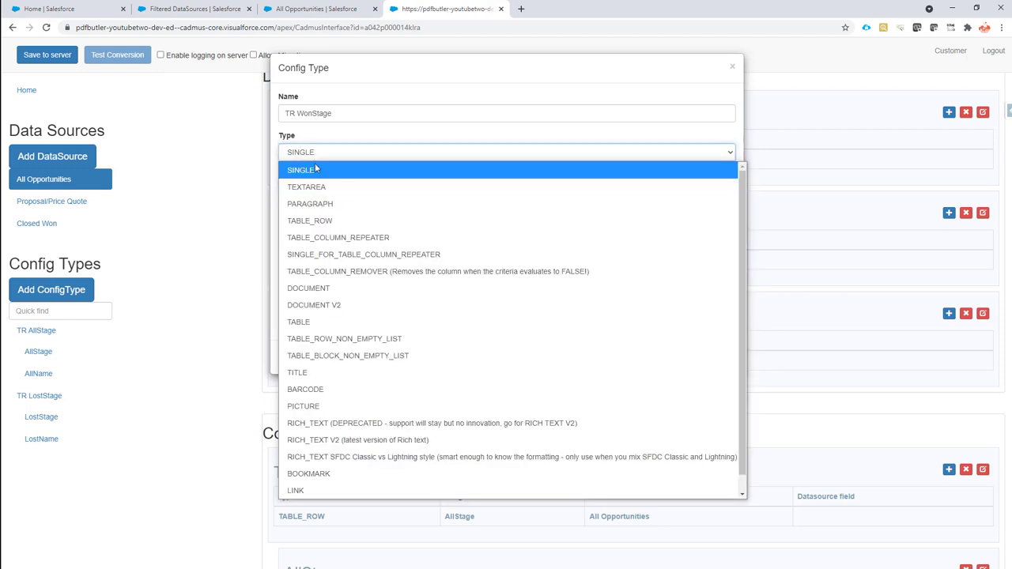
pyautogui.click(324, 221)
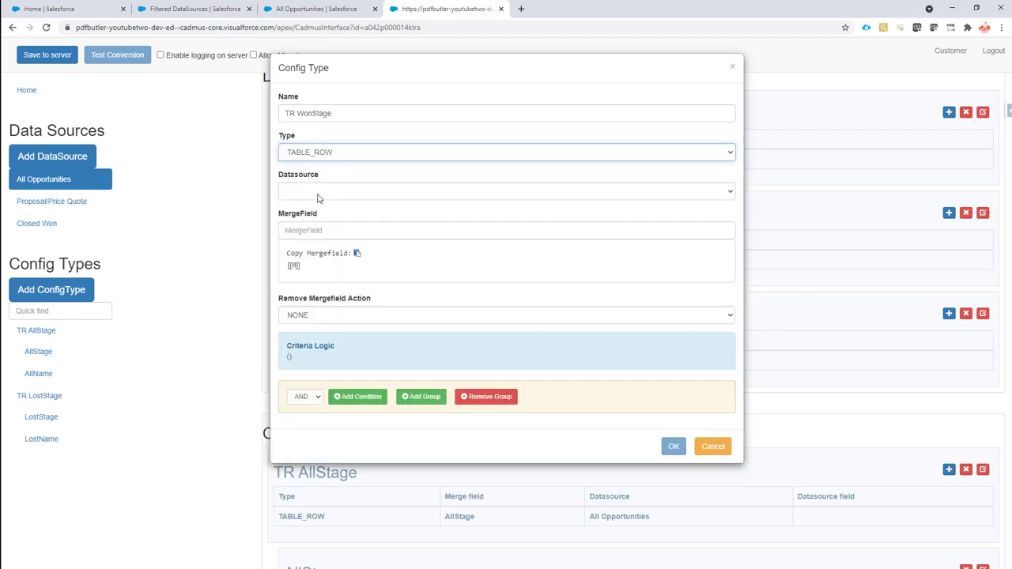
# Set the TR WonStage config type's datasource to Closed Won and its merge field to WonStage
pyautogui.click(318, 190)
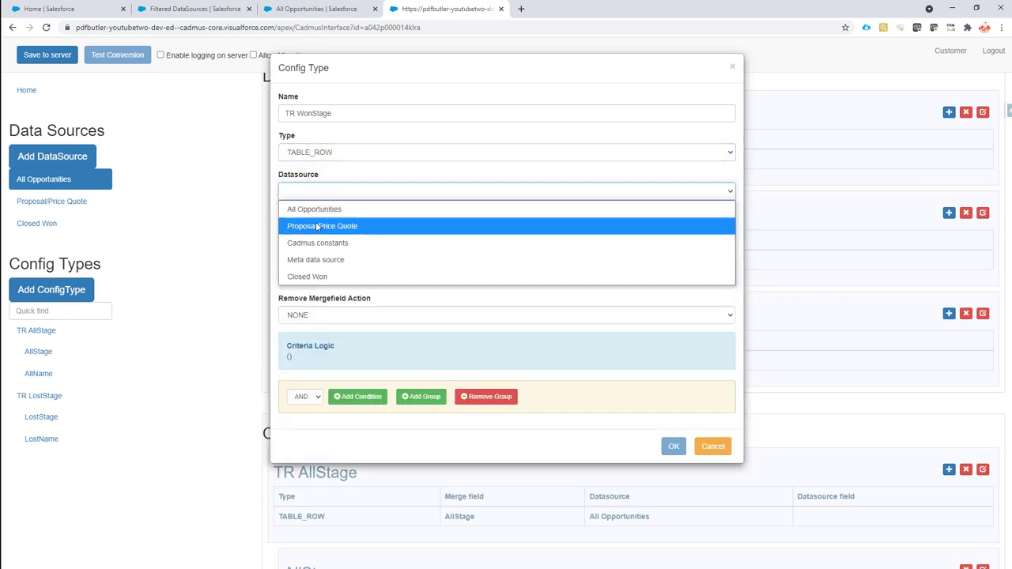
pyautogui.click(319, 278)
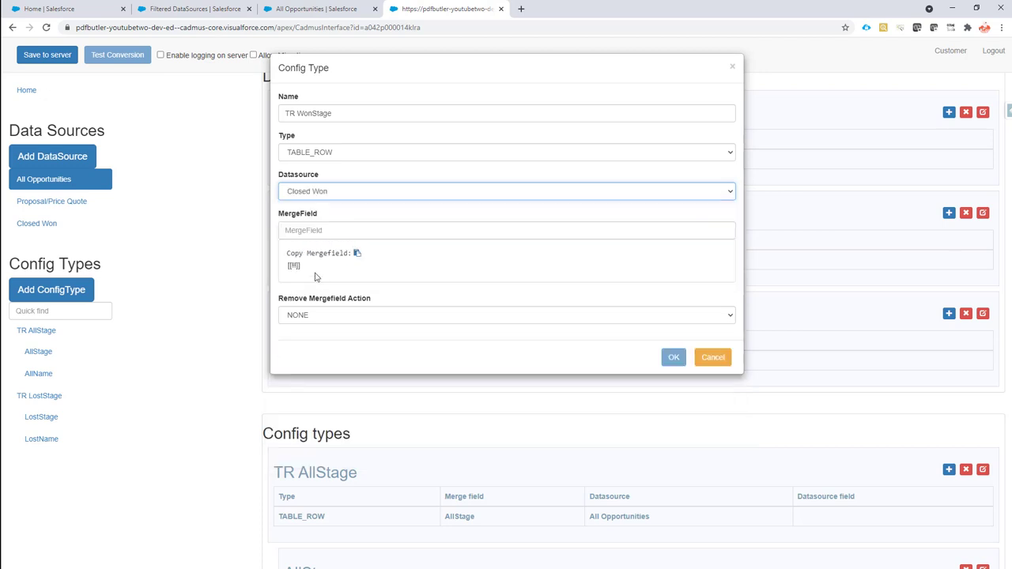
pyautogui.click(320, 232)
pyautogui.write('WonStage')
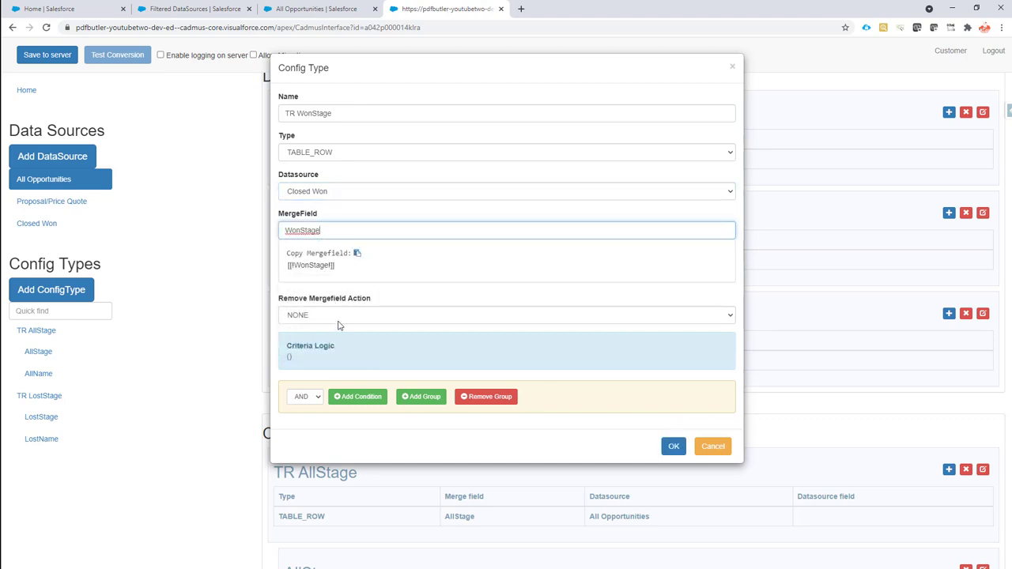
# Confirm the TR WonStage config type and add a SINGLE child WonStage using the parent datasource, datasource field StageName and merge field WonStage
pyautogui.click(674, 448)
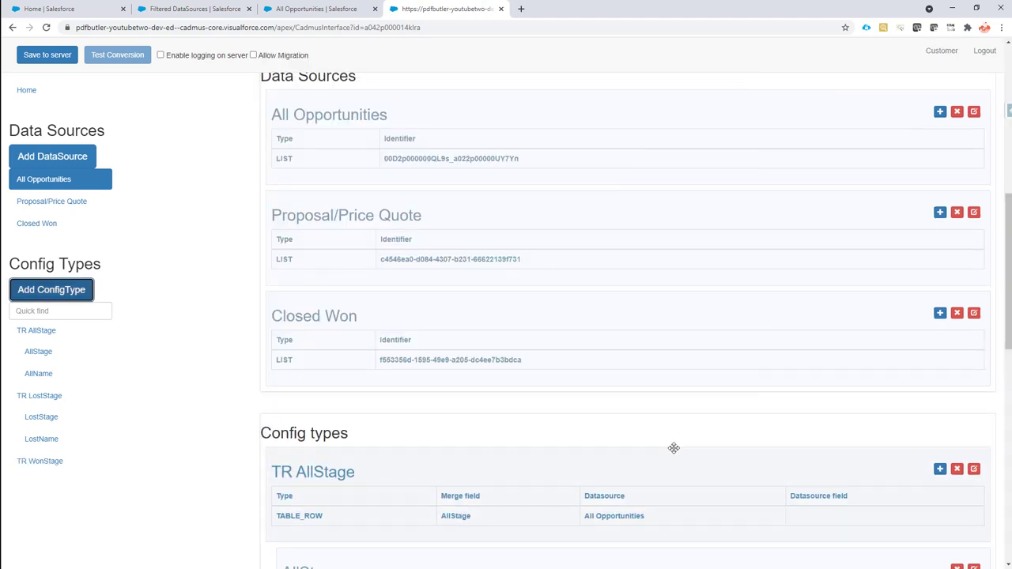
pyautogui.click(940, 481)
pyautogui.click(382, 112)
pyautogui.write('WonStage')
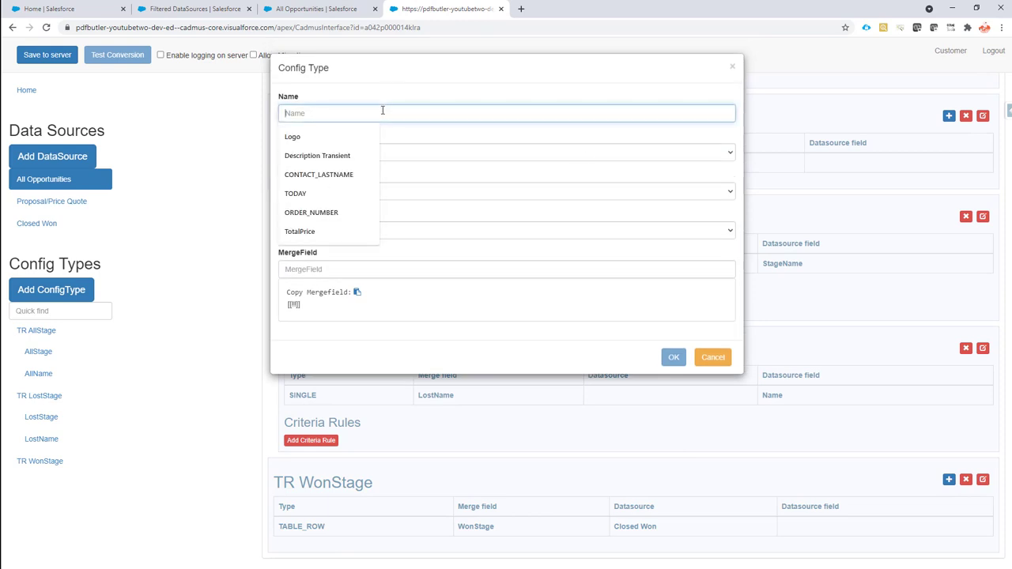
pyautogui.click(389, 231)
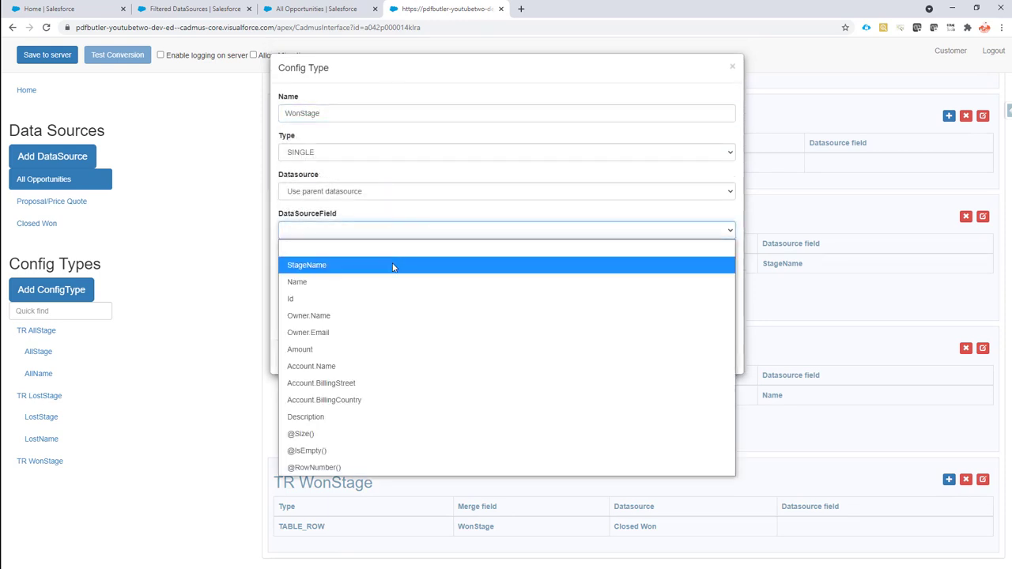
pyautogui.click(392, 265)
pyautogui.click(391, 268)
pyautogui.write('WonStage')
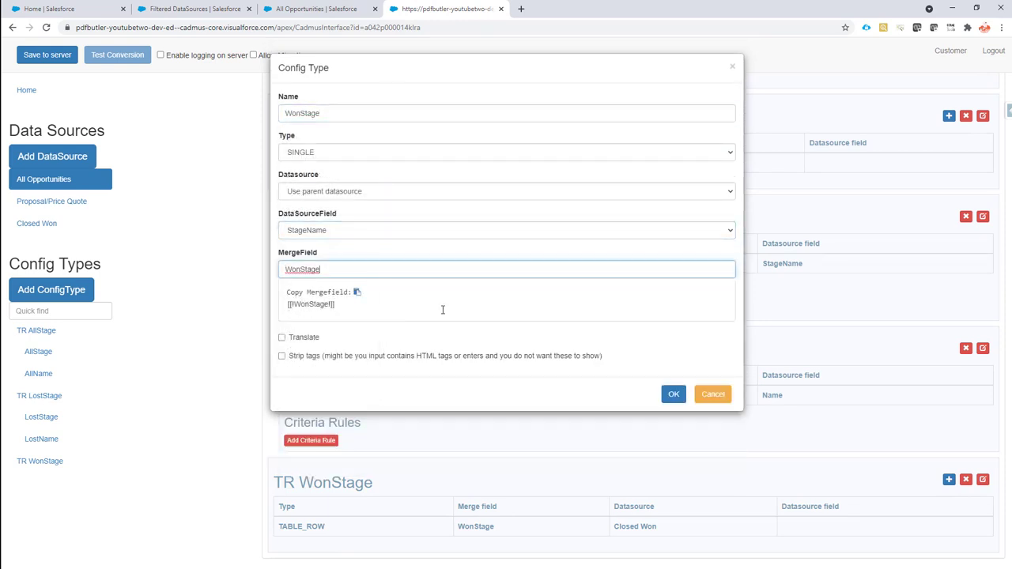
pyautogui.click(674, 395)
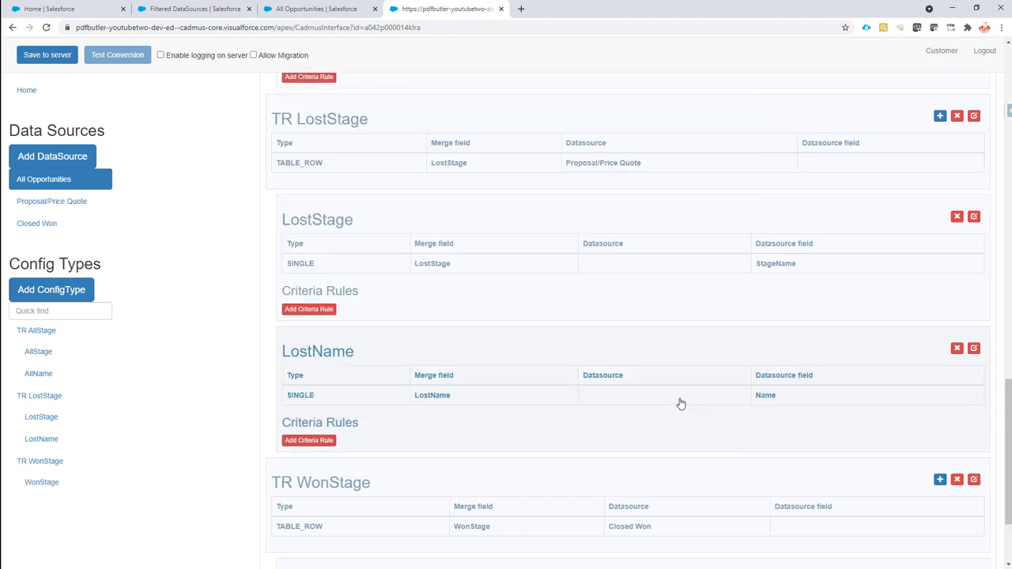
# Copy the merge field name WonName from the Won Opp table in the Word template and return to the browser
pyautogui.hotkey('alt', 'Tab')
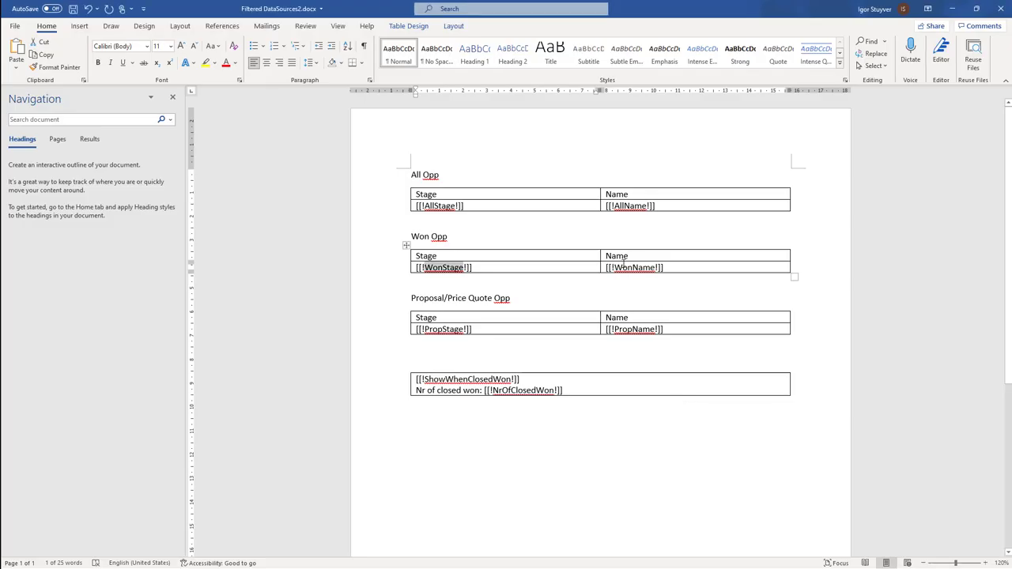
pyautogui.doubleClick(630, 267)
pyautogui.hotkey('ctrl', 'c')
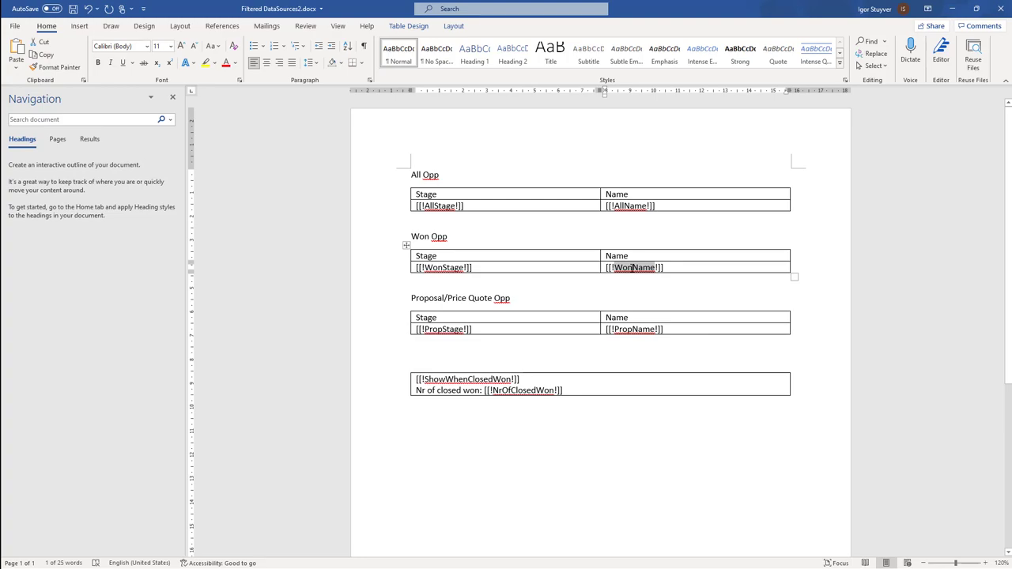
pyautogui.hotkey('alt', 'Tab')
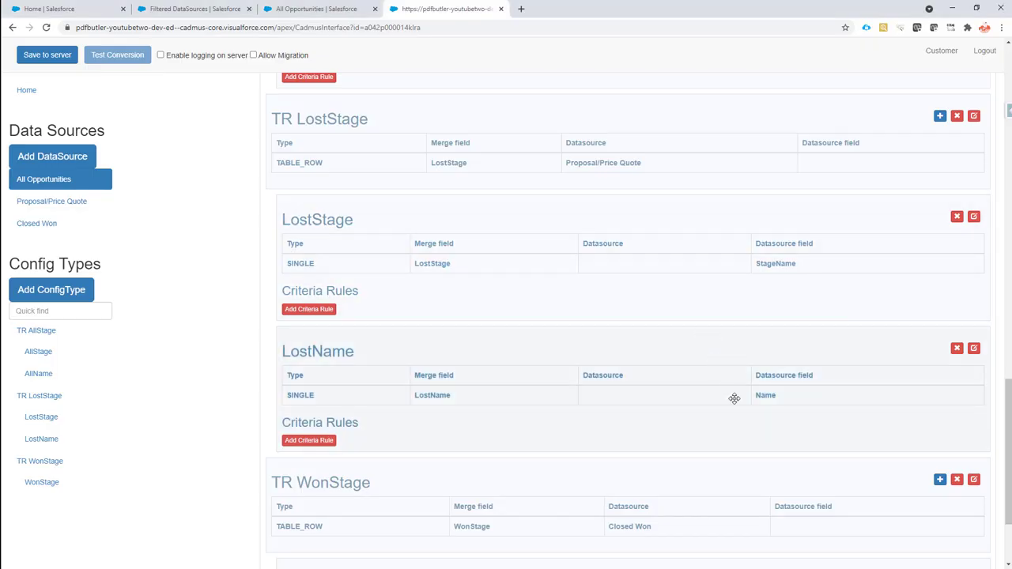
# Add a SINGLE child config type named WonName under TR WonStage, with datasource field Name and merge field WonName
pyautogui.scroll(-2, 735, 398)
pyautogui.click(941, 349)
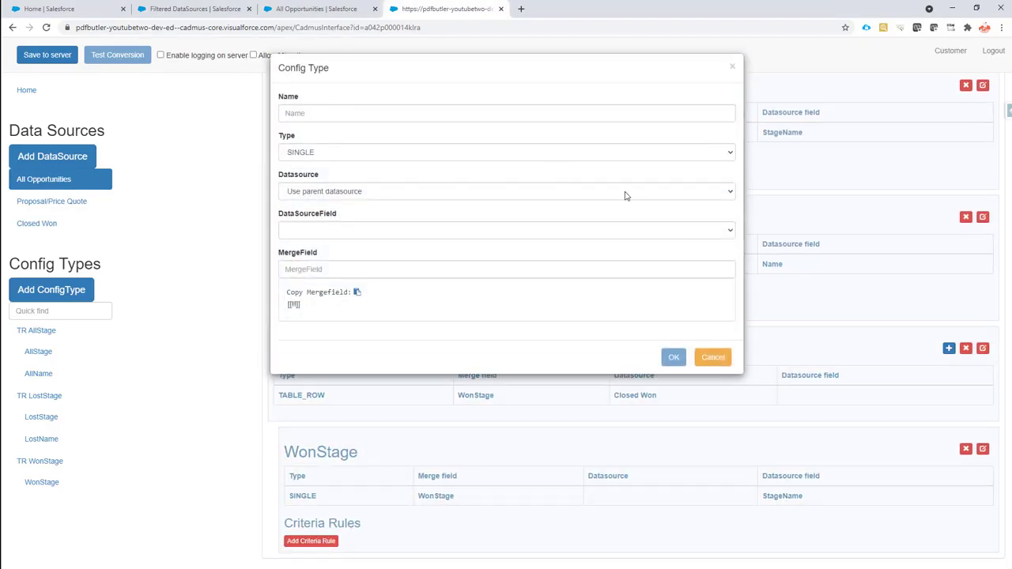
pyautogui.click(341, 119)
pyautogui.hotkey('ctrl', 'v')
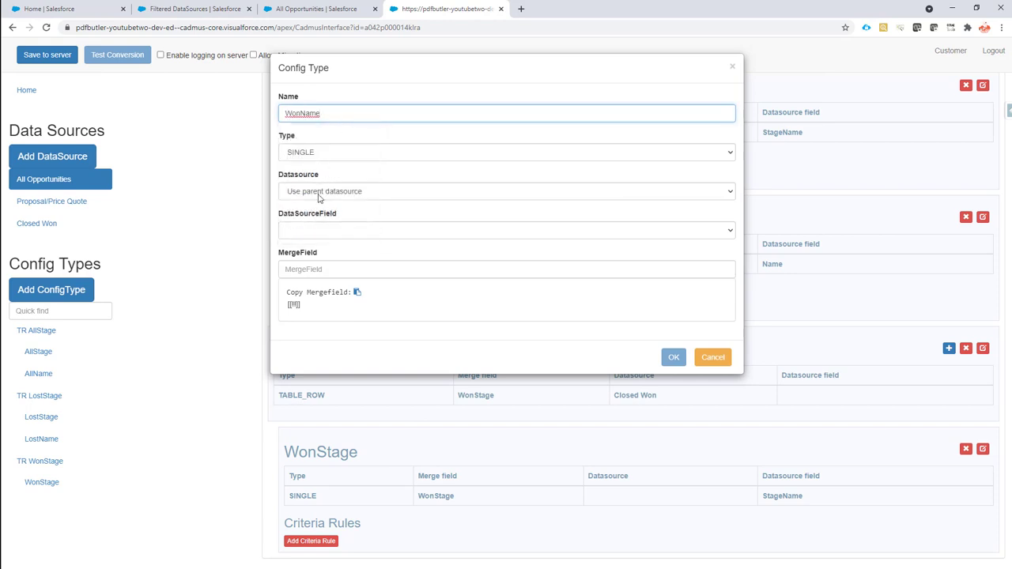
pyautogui.click(321, 236)
pyautogui.click(329, 286)
pyautogui.click(321, 269)
pyautogui.hotkey('ctrl', 'v')
pyautogui.click(672, 394)
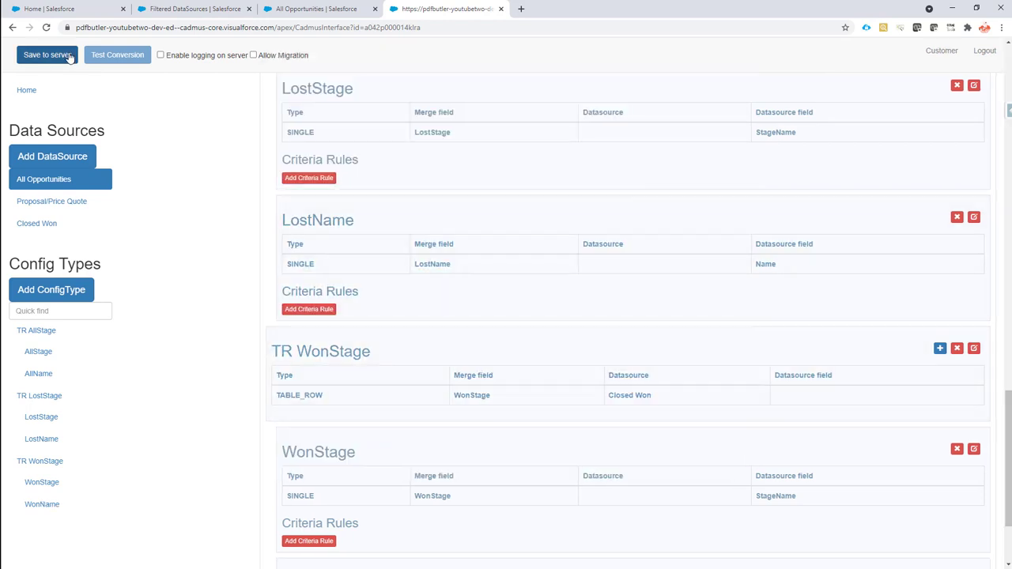
# Save the document configuration to the server and generate the Filtered DataSources PDF preview from the Salesforce home page
pyautogui.click(34, 57)
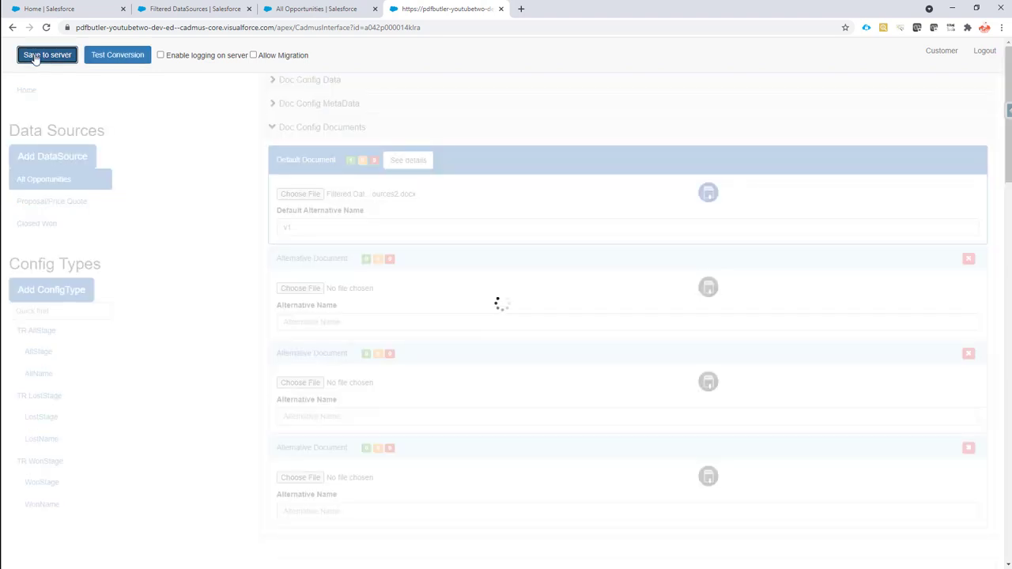
pyautogui.click(46, 11)
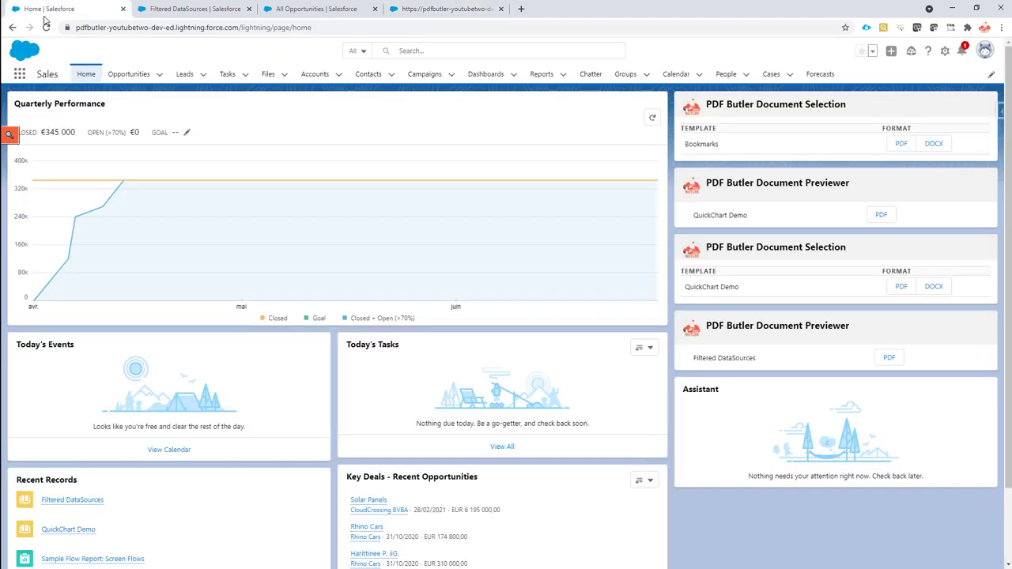
pyautogui.click(889, 358)
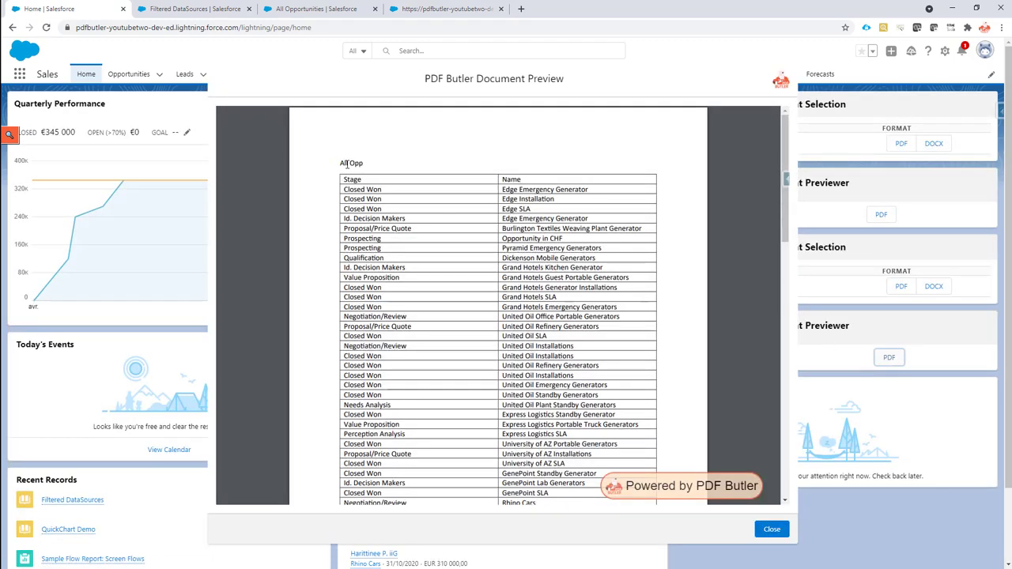
# Examine the All Opp, Won Opp and Proposal/Price Quote Opp tables in the PDF preview
pyautogui.scroll(-5, 437, 193)
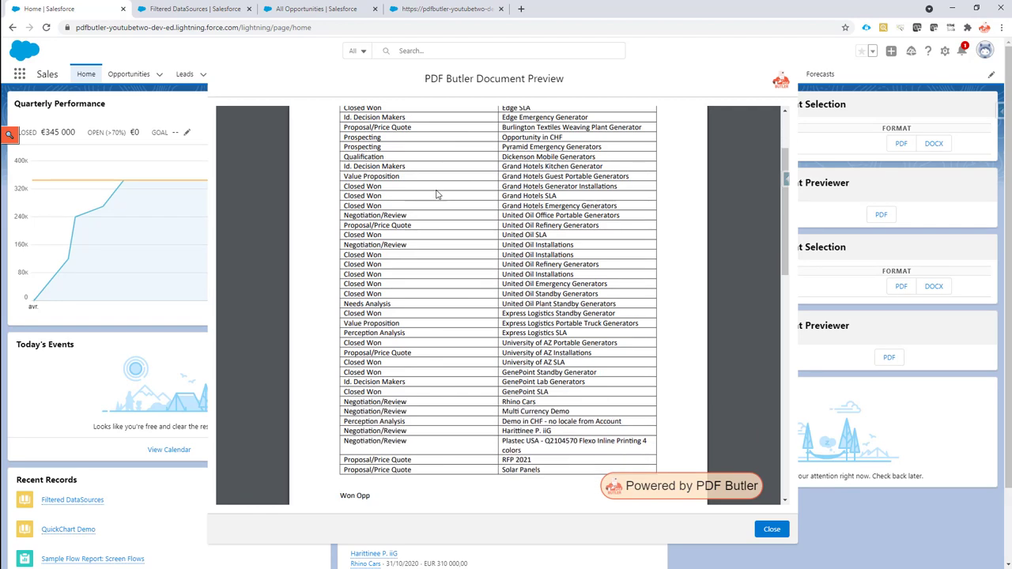
pyautogui.scroll(-3, 440, 195)
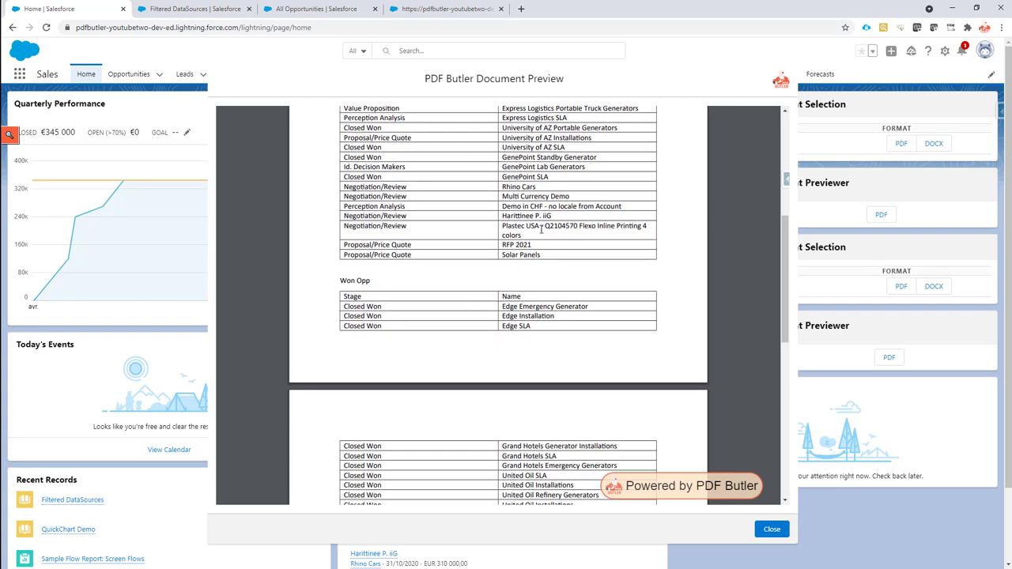
pyautogui.scroll(2, 506, 226)
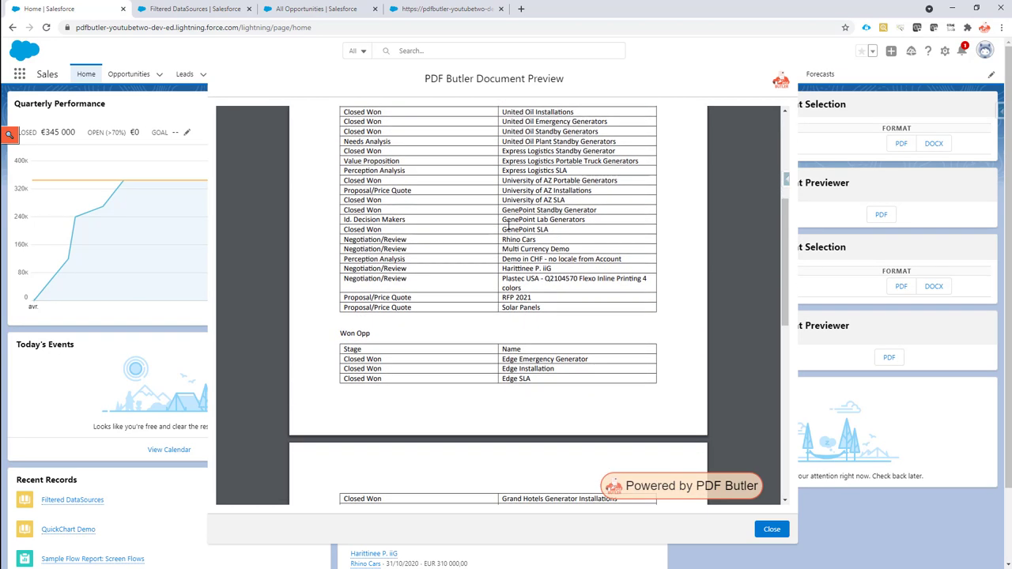
pyautogui.scroll(-3, 507, 226)
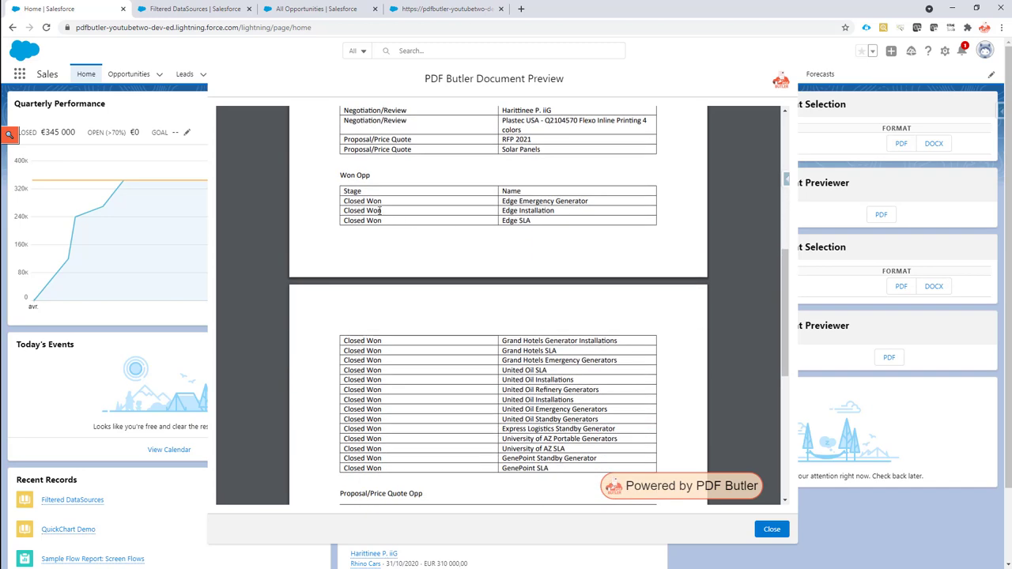
pyautogui.moveTo(353, 178); pyautogui.dragTo(555, 233)
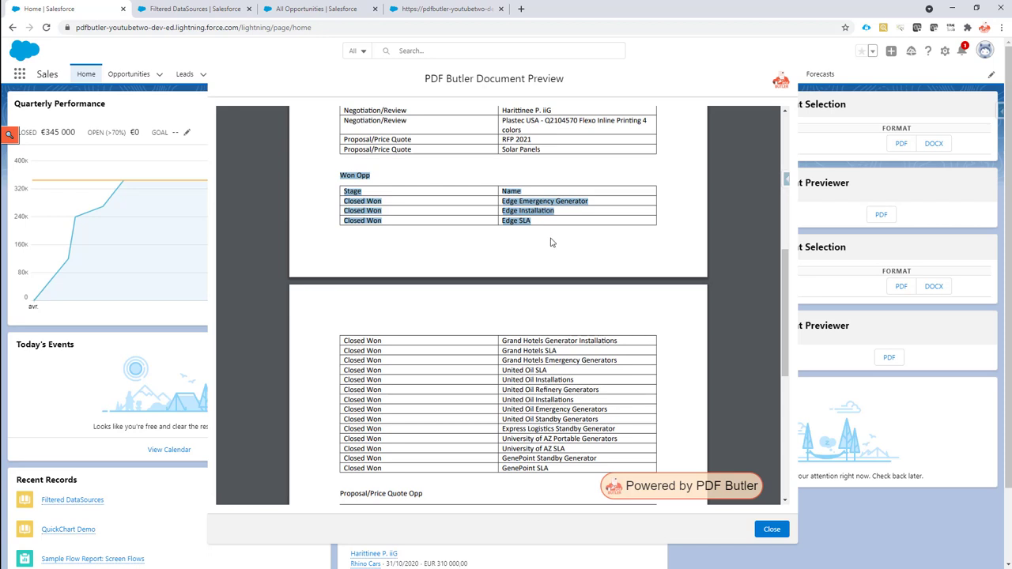
pyautogui.scroll(-2, 552, 243)
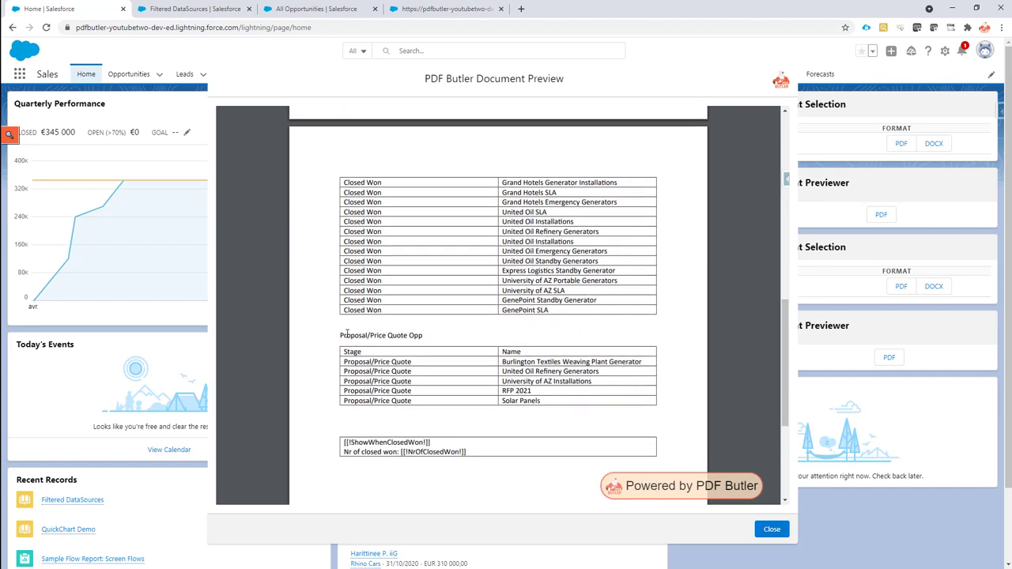
pyautogui.moveTo(341, 336); pyautogui.dragTo(396, 339)
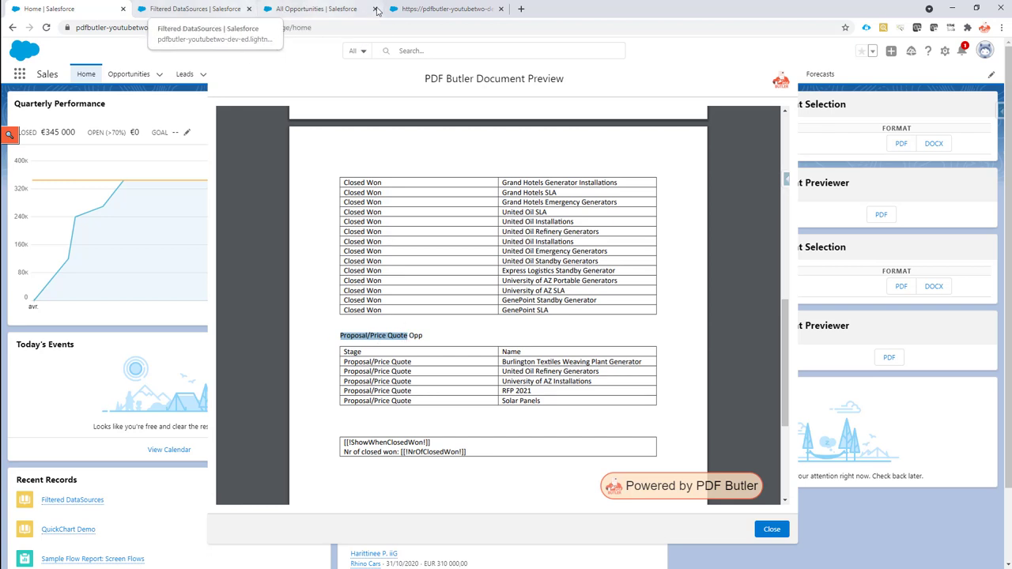
# Review the filter of the Proposal/Price Quote data source in the PDF Butler configuration, close it, and go to the Closed Won data source
pyautogui.click(446, 9)
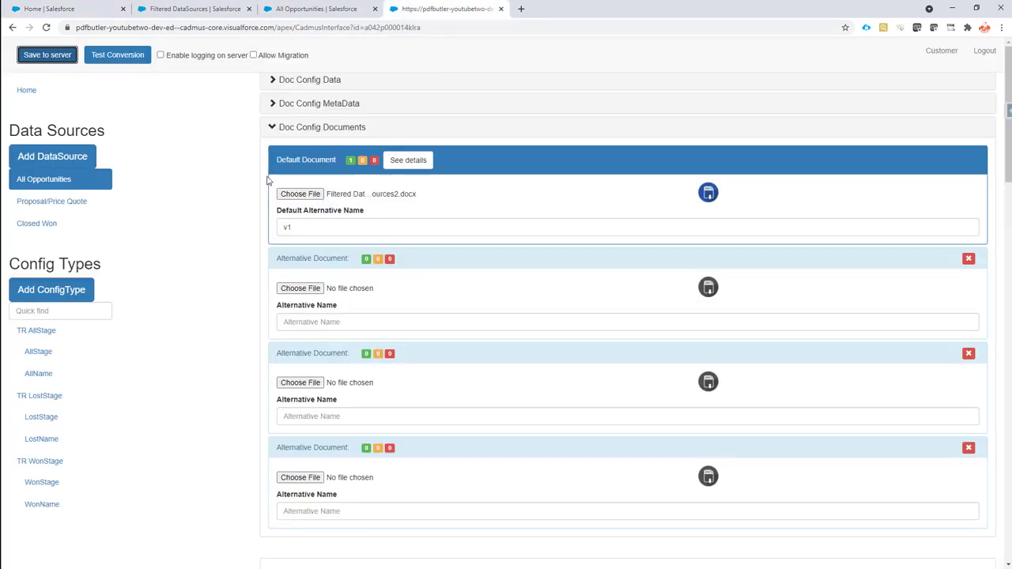
pyautogui.click(63, 201)
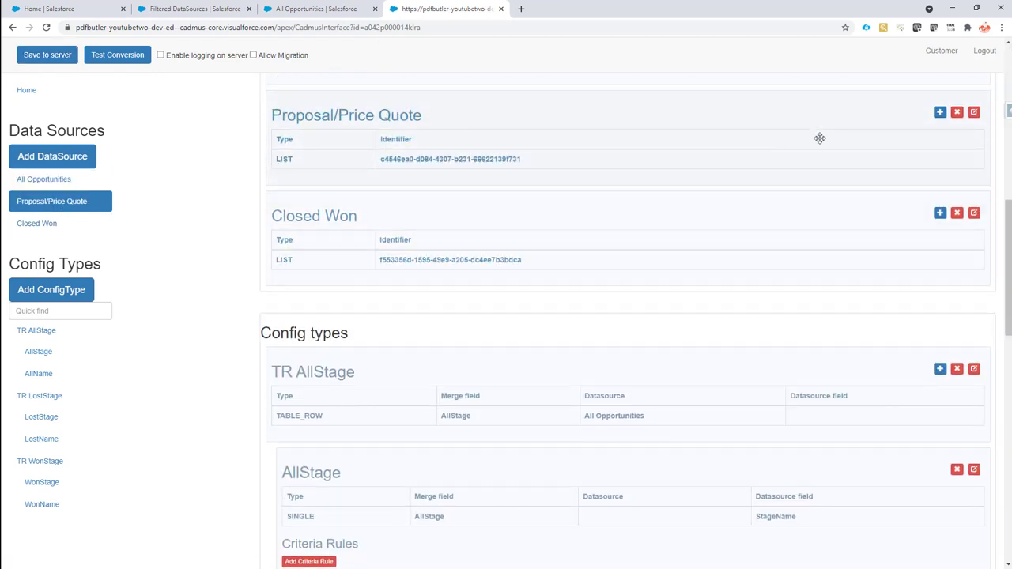
pyautogui.click(974, 114)
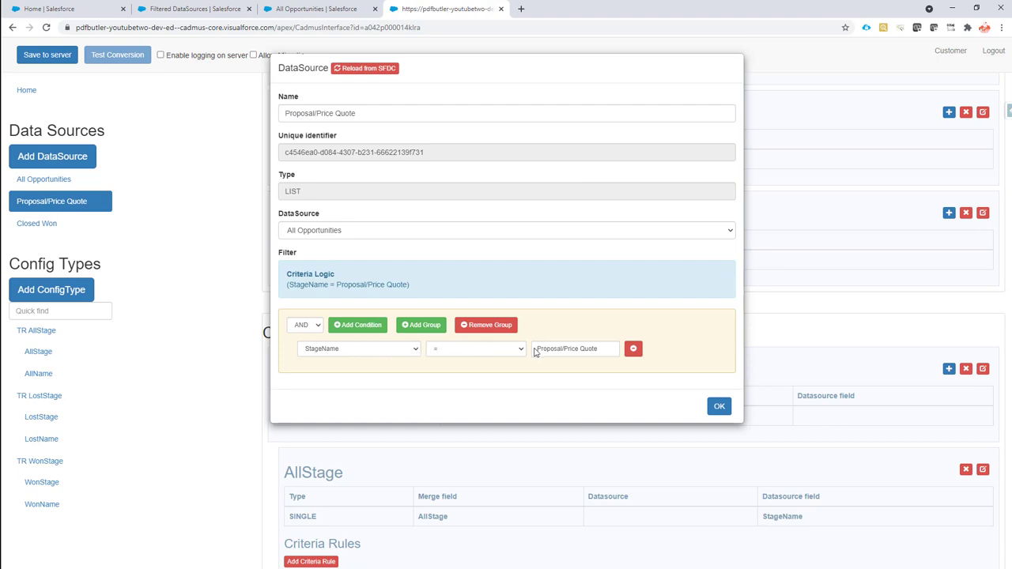
pyautogui.click(720, 408)
pyautogui.click(30, 225)
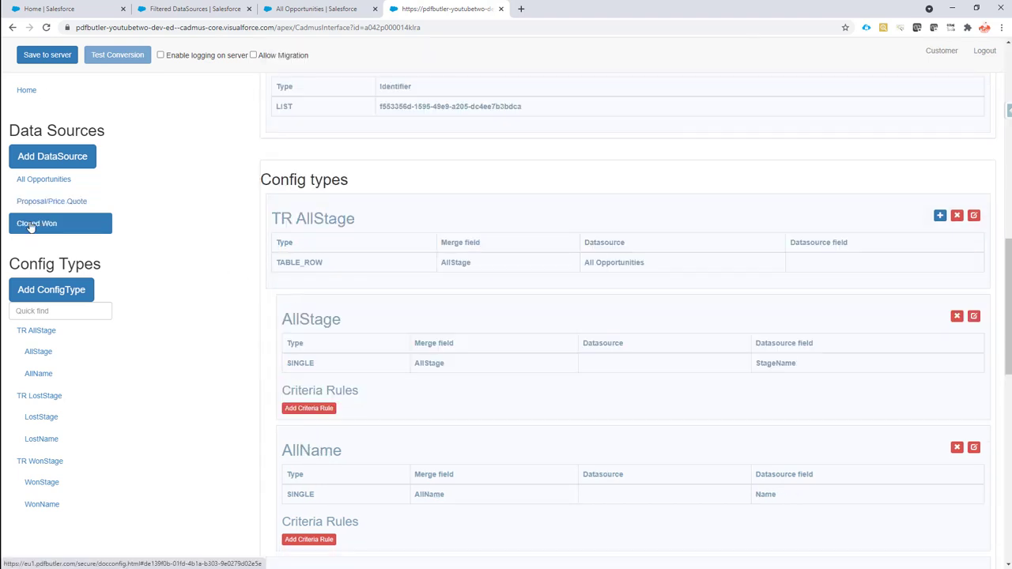
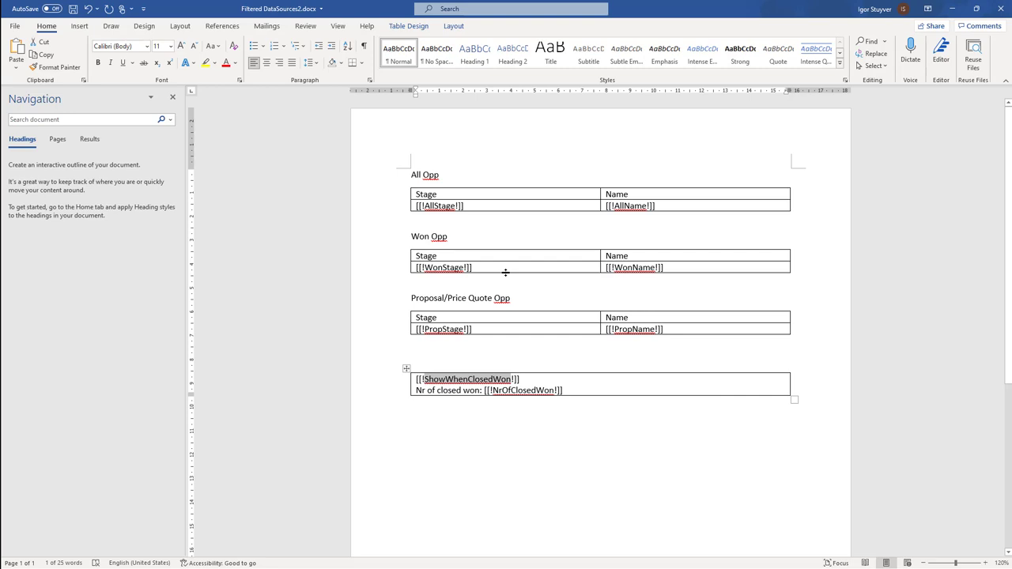
# Check the table holding the ShowWhenClosedWon and NrOfClosedWon merge fields in the Word template, and return to the browser
pyautogui.click(407, 369)
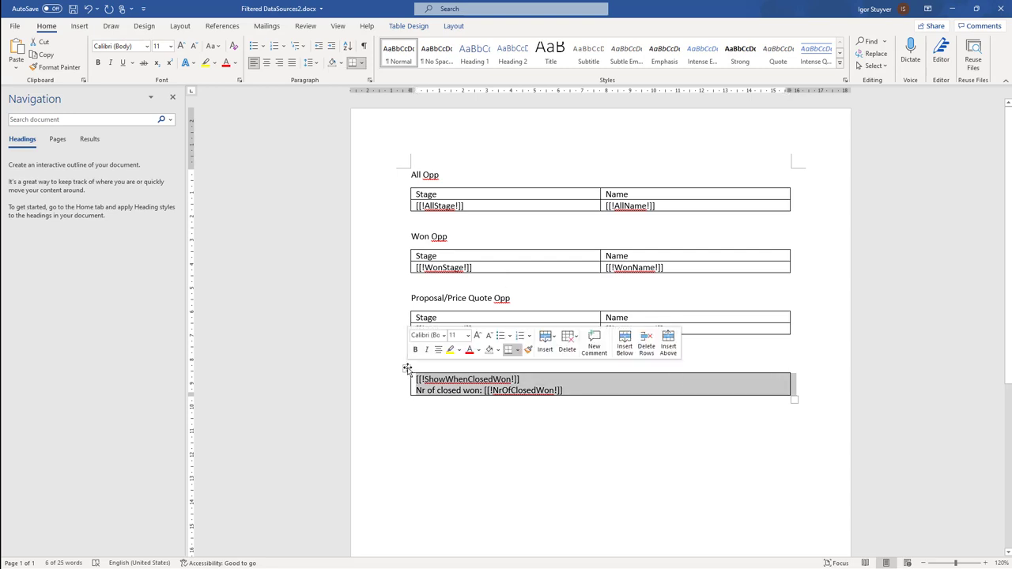
pyautogui.click(514, 385)
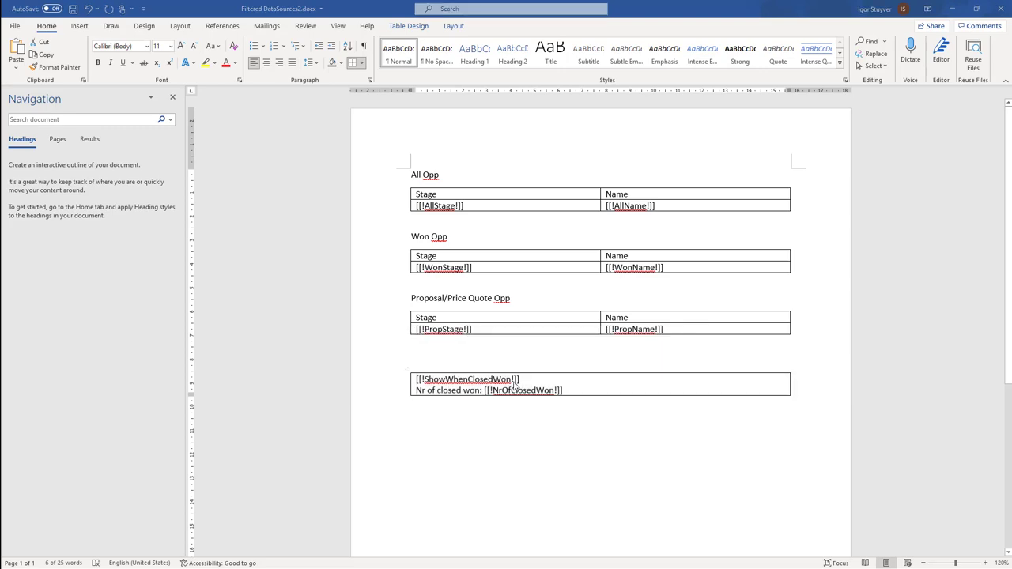
pyautogui.hotkey('alt', 'Tab')
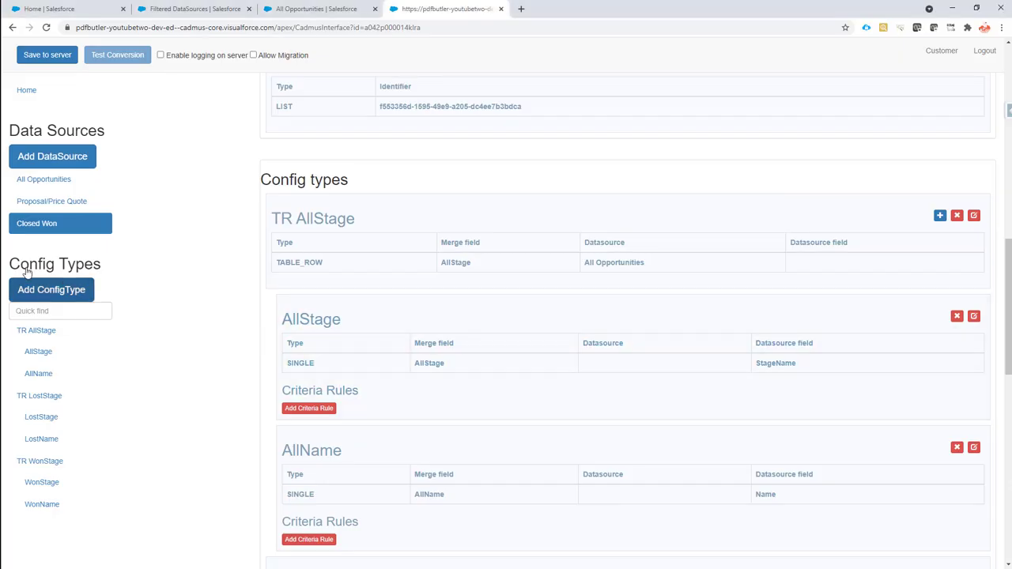
# Start a new config type named ShowWhenClosedWon with the type TABLE and the datasource Meta data source
pyautogui.click(37, 293)
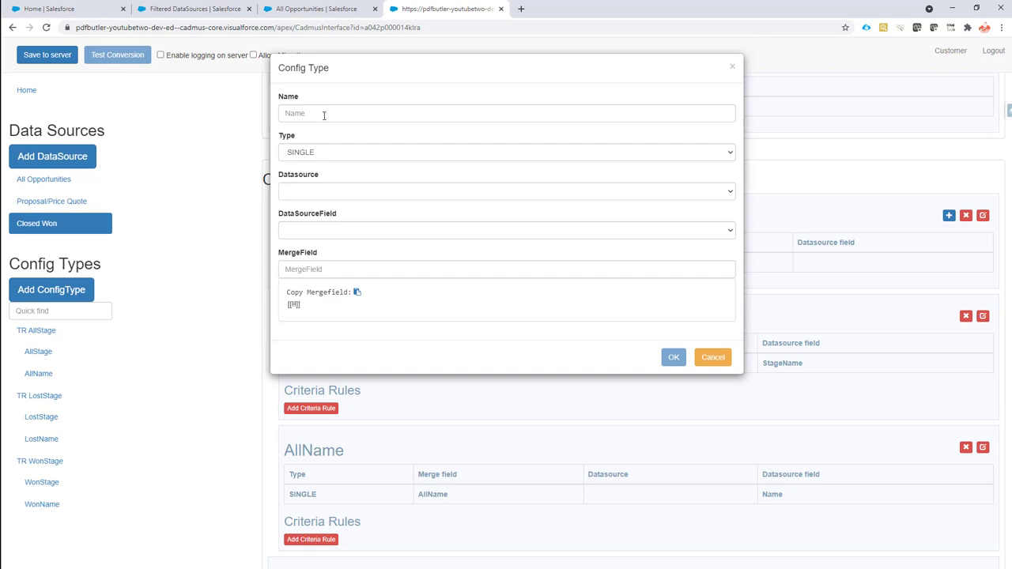
pyautogui.click(325, 113)
pyautogui.write('ShowWhenClosedWon')
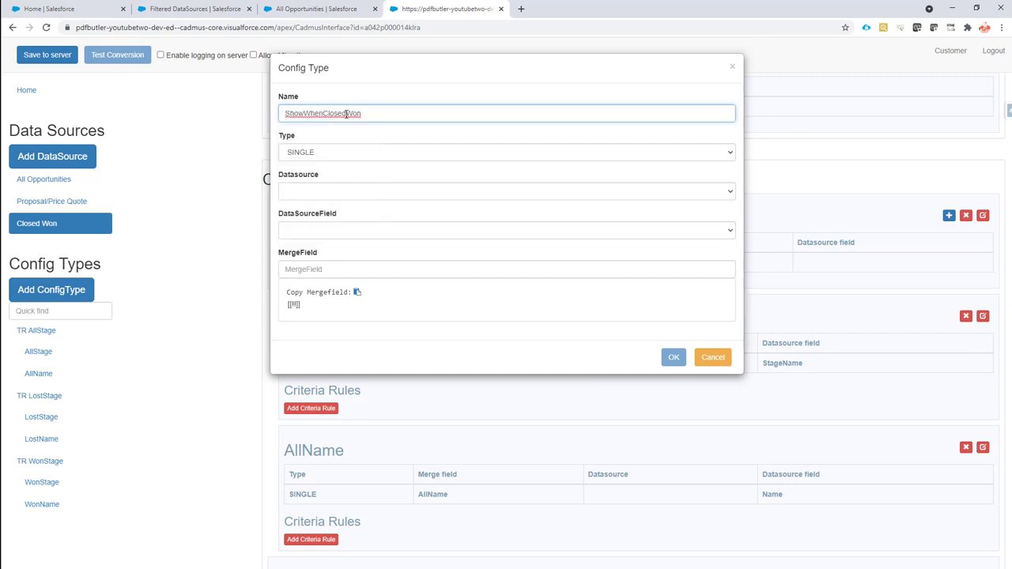
pyautogui.click(335, 155)
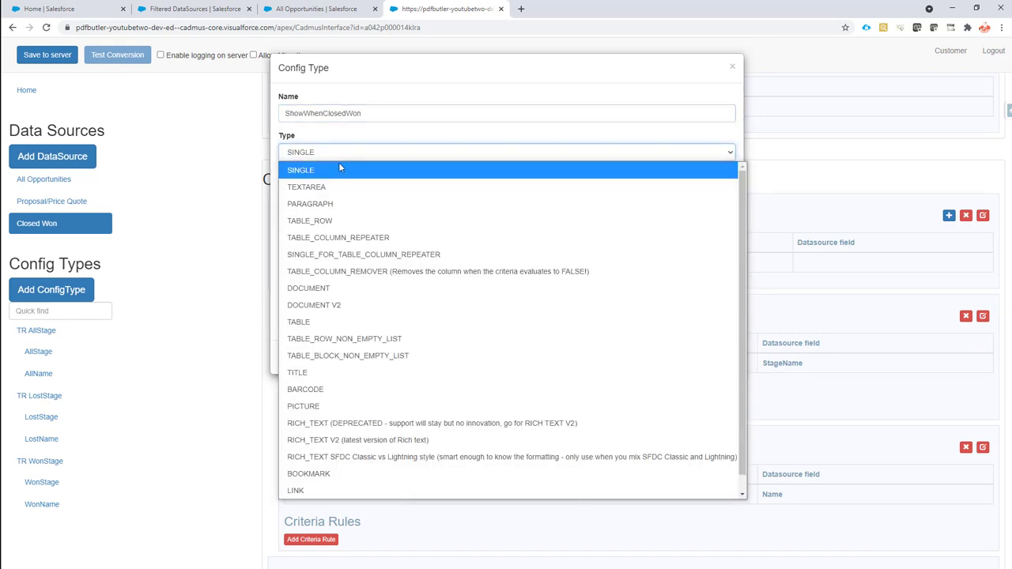
pyautogui.click(355, 325)
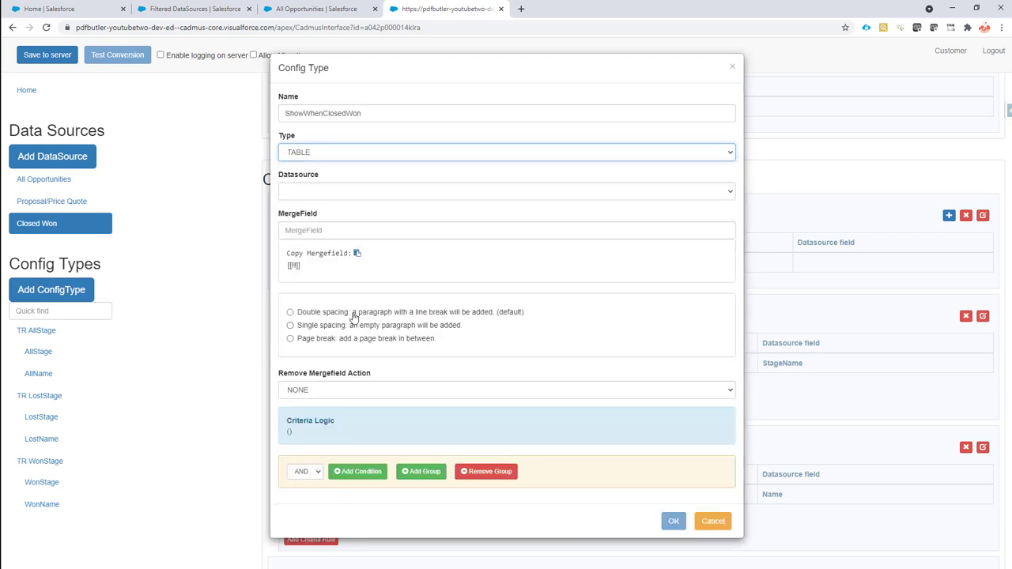
pyautogui.click(350, 194)
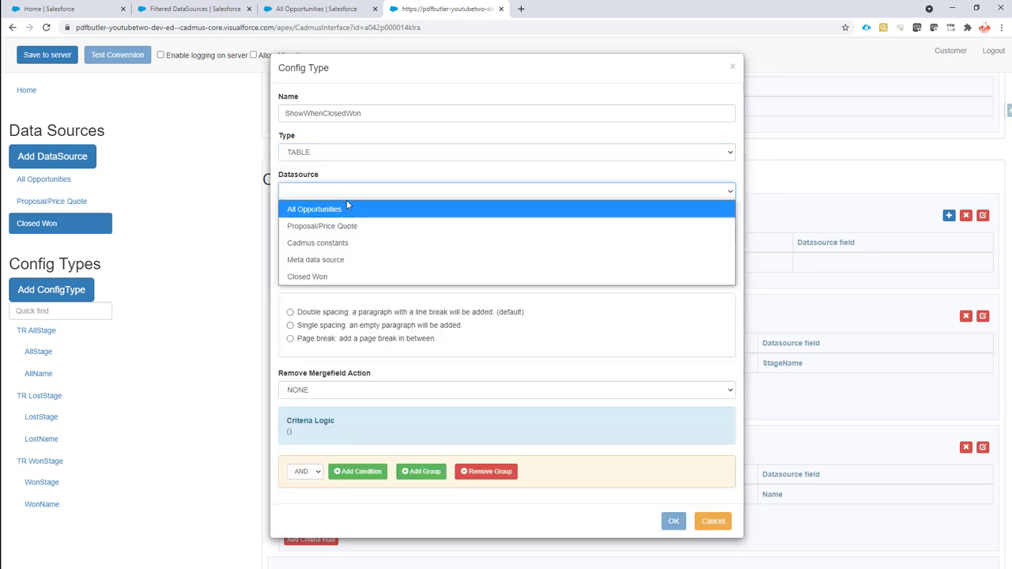
pyautogui.click(367, 259)
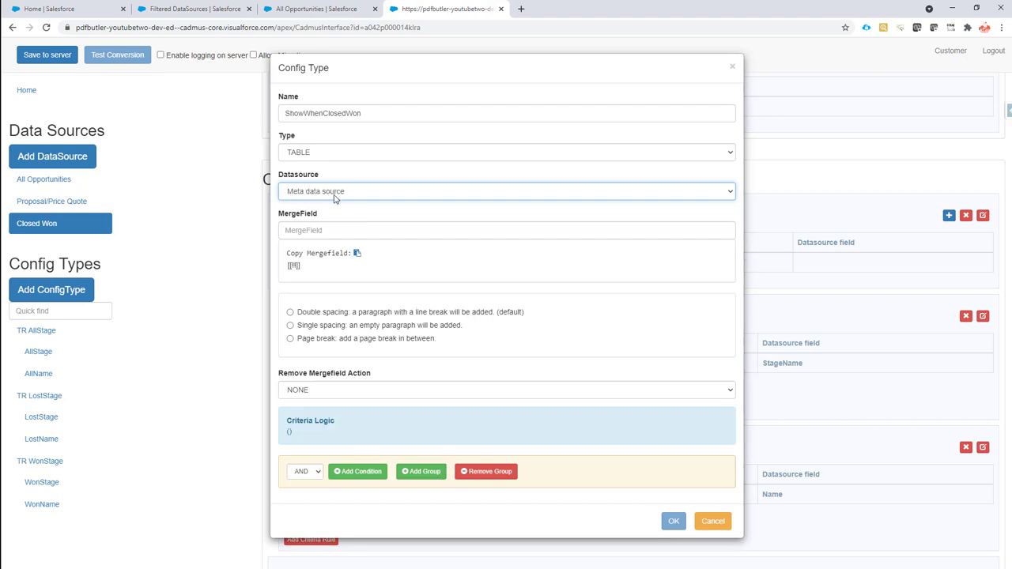
# Give the ShowWhenClosedWon table config type the merge field ShowWhenClosedWon and the remove action MERGE FIELD ONLY
pyautogui.click(336, 232)
pyautogui.write('ShowWhenClosedWon')
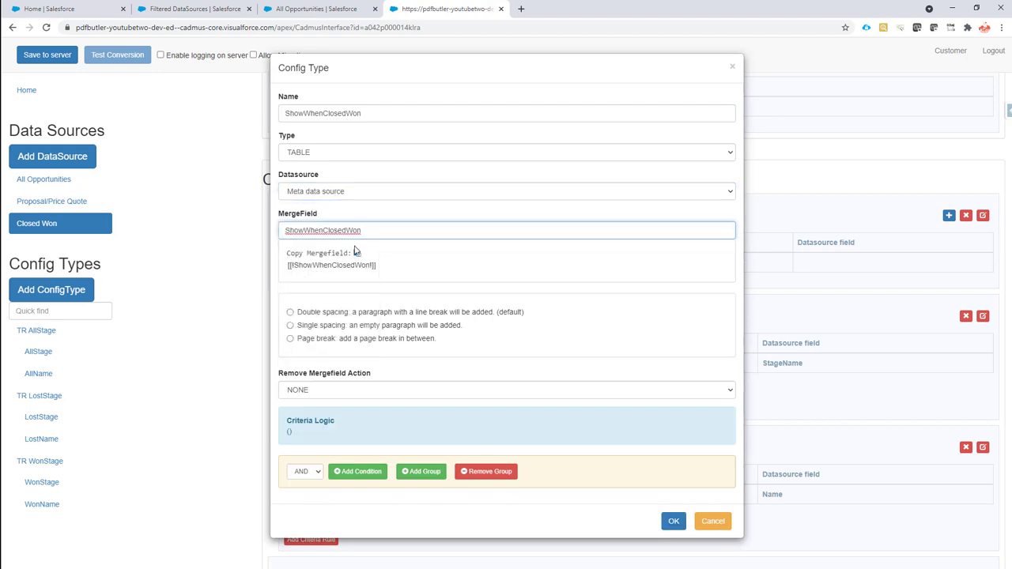
pyautogui.click(362, 388)
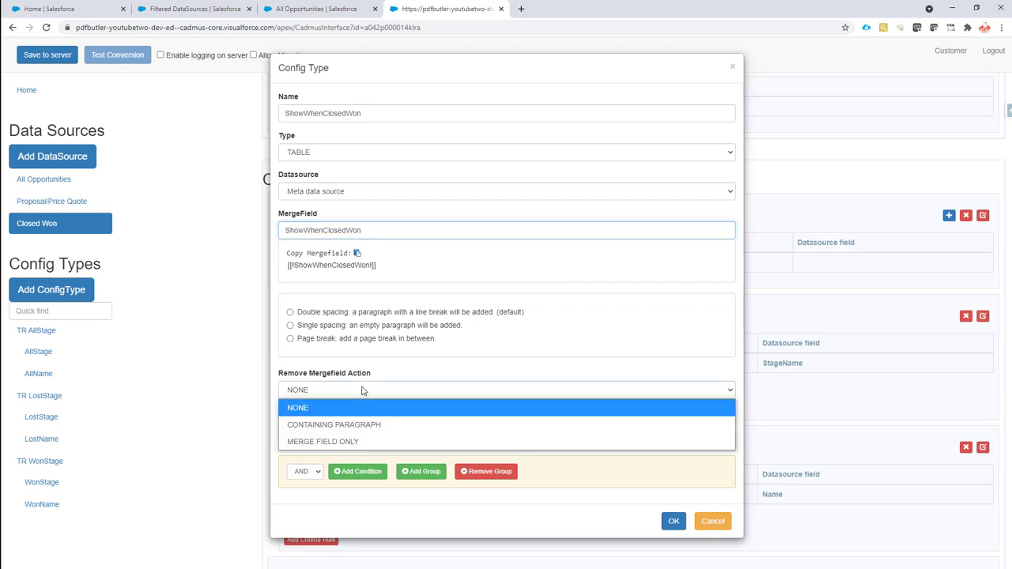
pyautogui.click(366, 445)
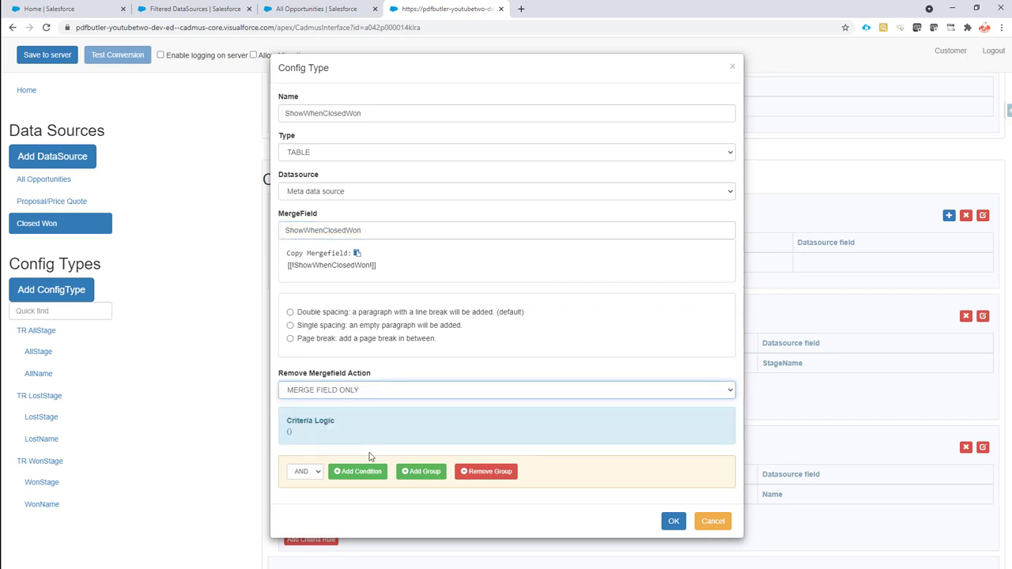
pyautogui.click(370, 473)
pyautogui.scroll(-1, 380, 457)
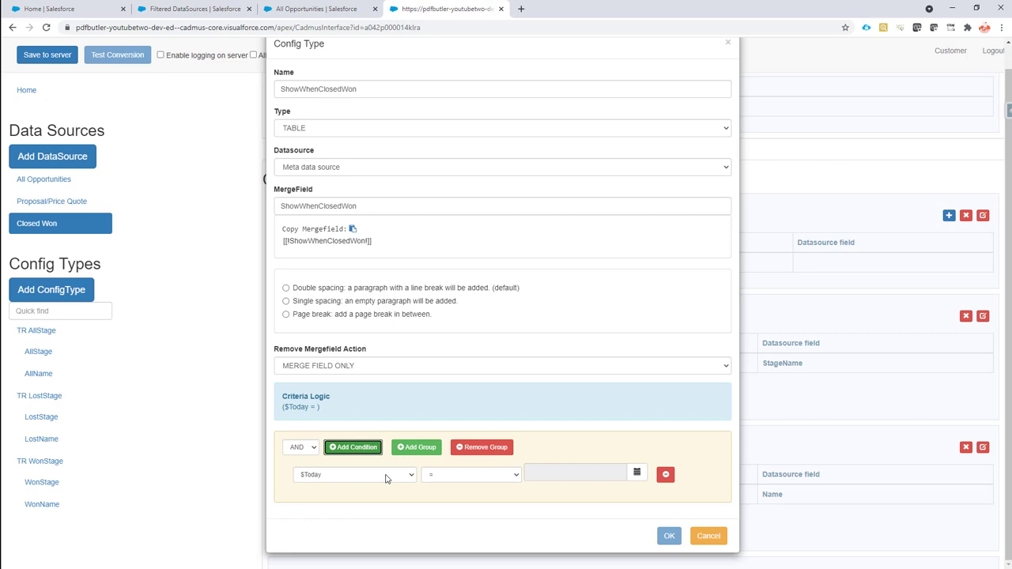
pyautogui.click(386, 477)
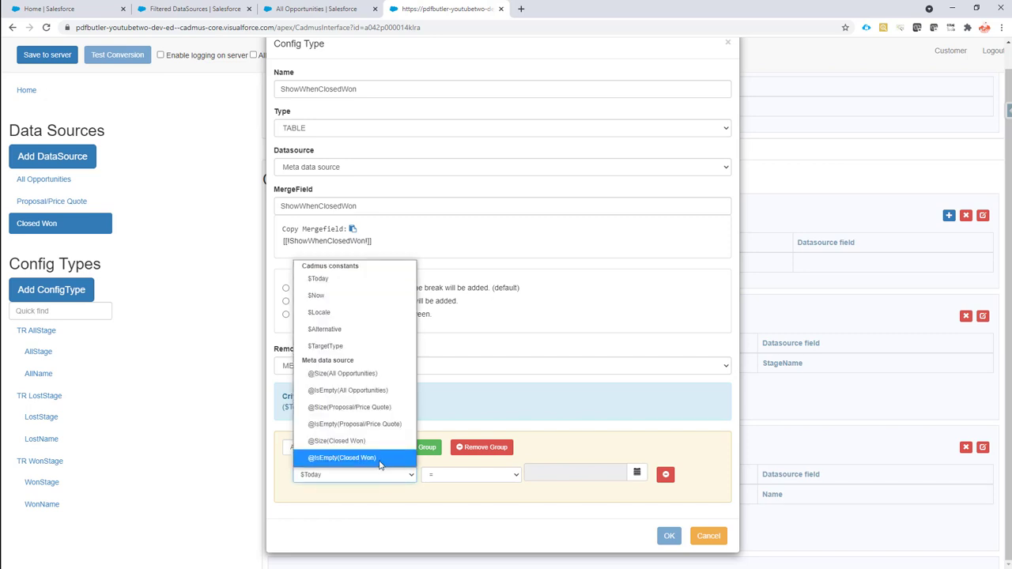
pyautogui.click(334, 459)
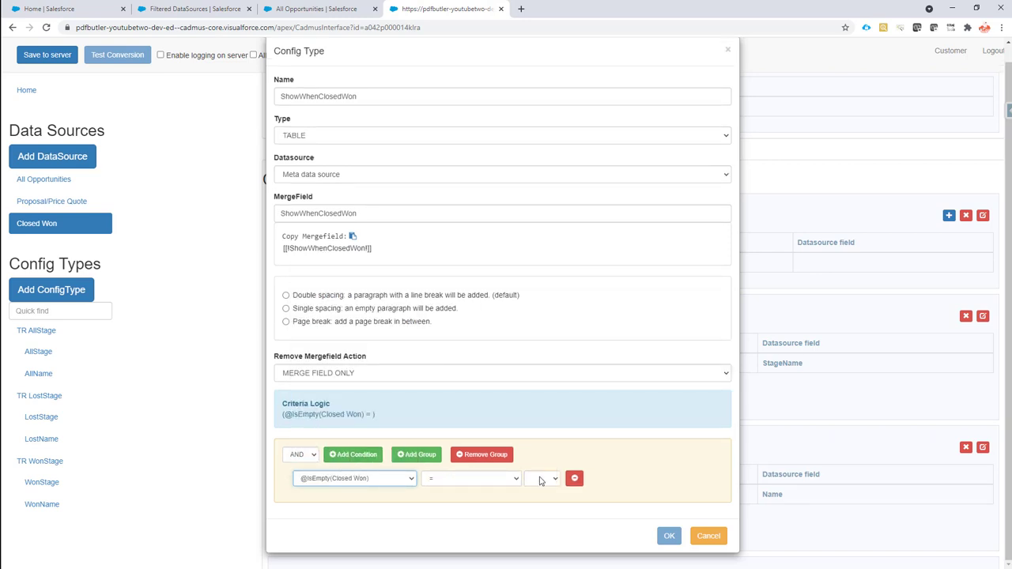
pyautogui.click(540, 480)
pyautogui.click(538, 530)
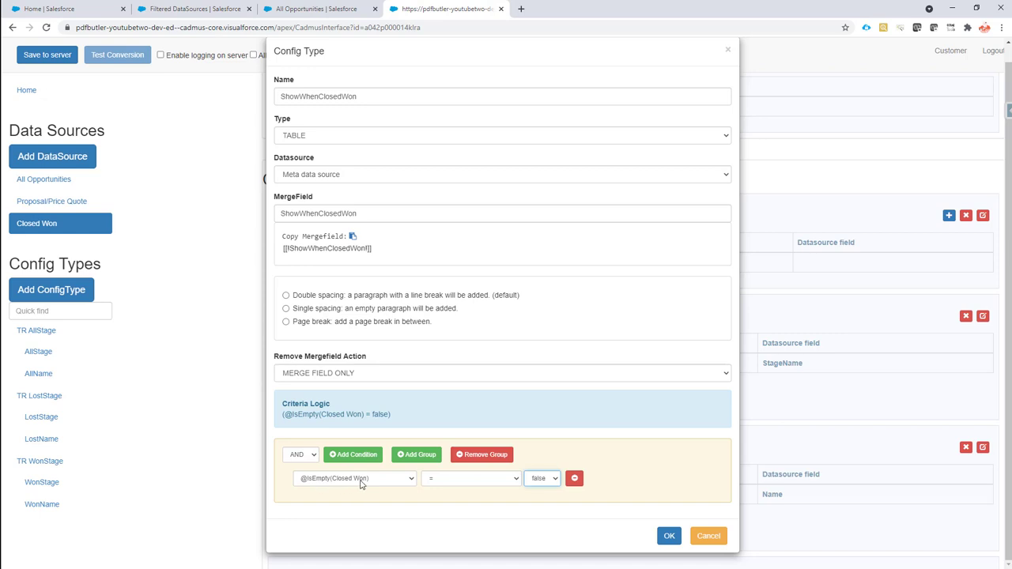
pyautogui.click(669, 537)
pyautogui.scroll(-5, 556, 456)
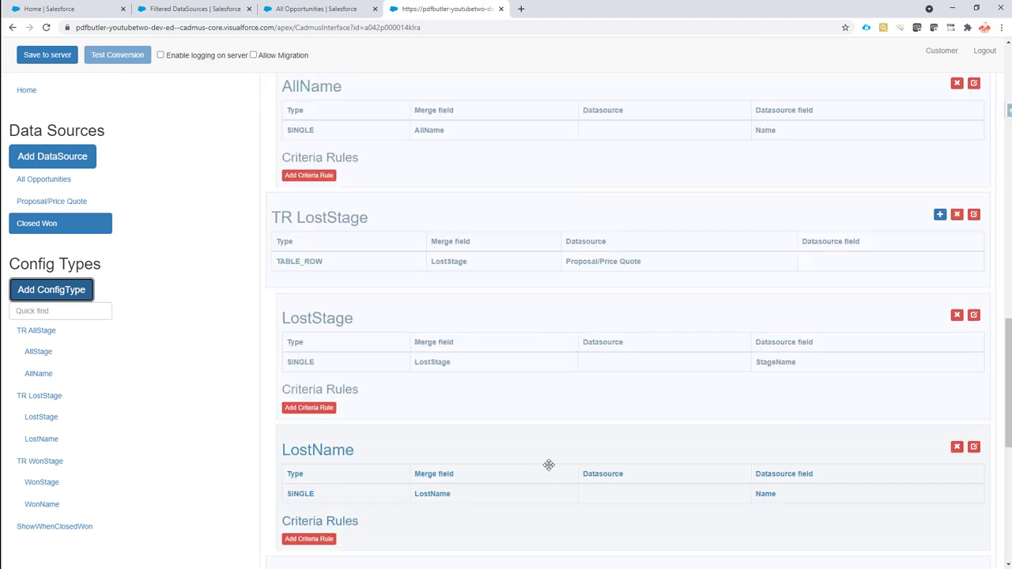
pyautogui.scroll(-5, 549, 465)
pyautogui.click(79, 530)
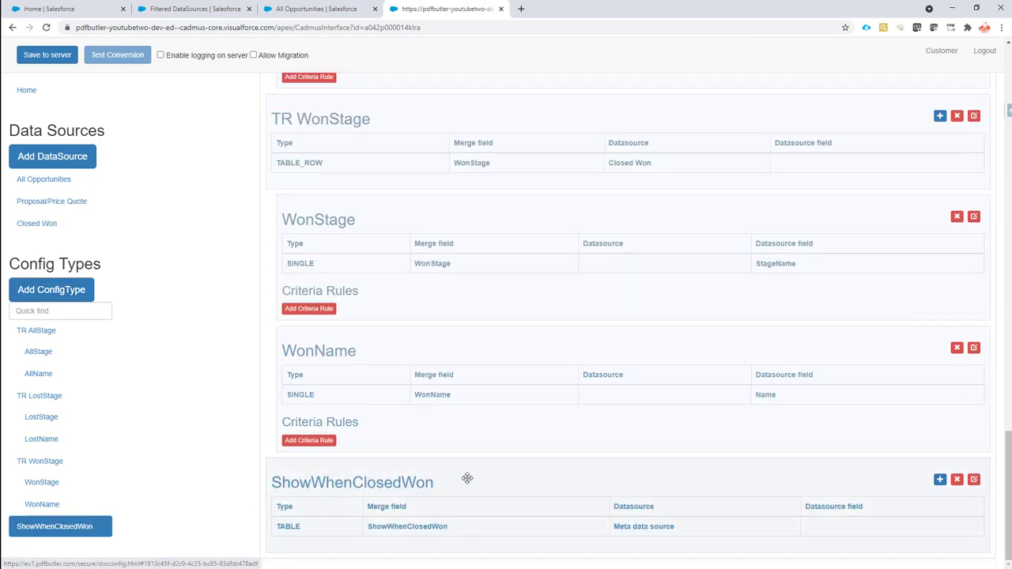
# Copy the merge field name NrOfClosedWon from the last table of the Word template and return to the browser
pyautogui.hotkey('alt', 'Tab')
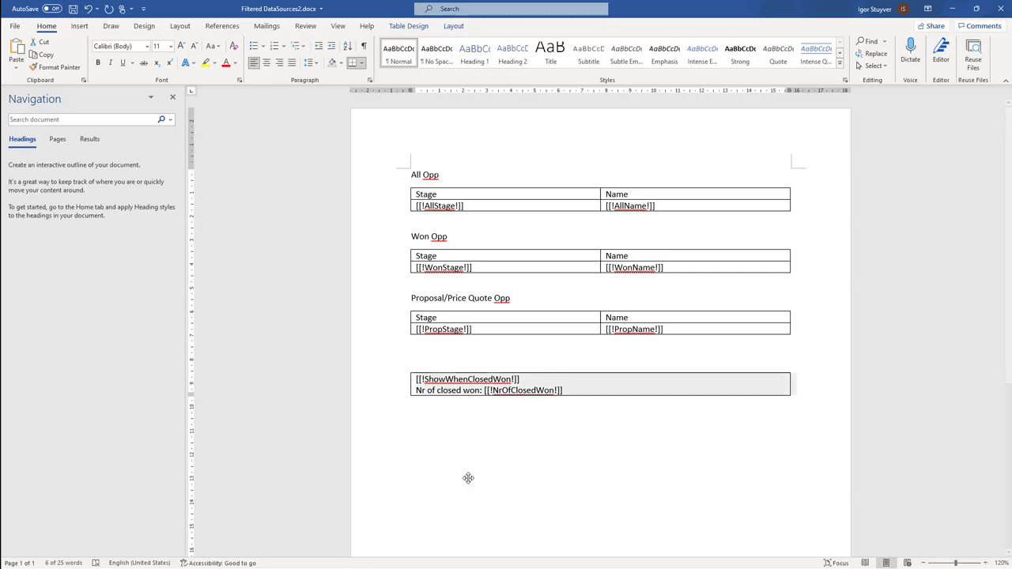
pyautogui.doubleClick(516, 390)
pyautogui.hotkey('ctrl', 'c')
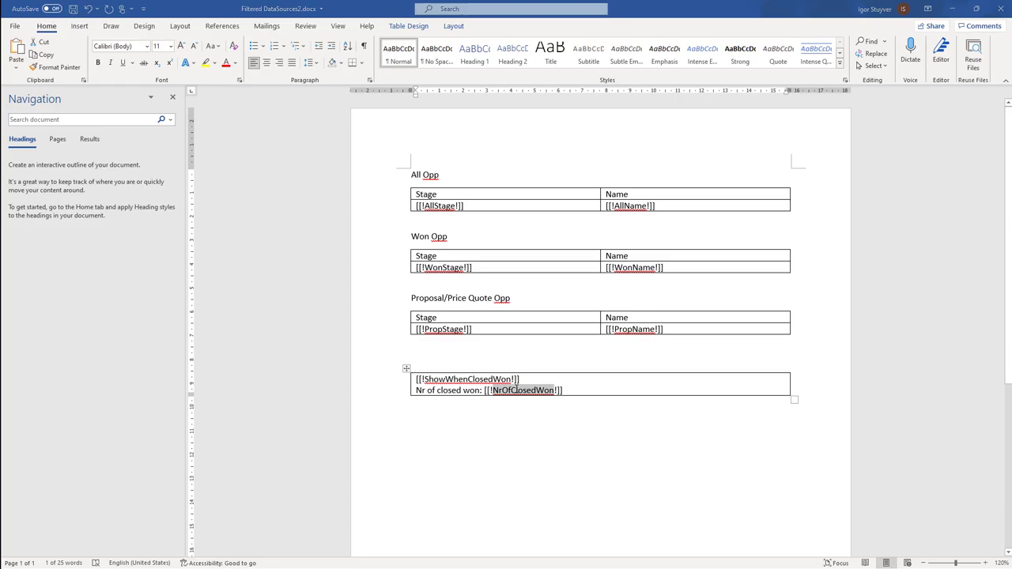
pyautogui.hotkey('alt', 'Tab')
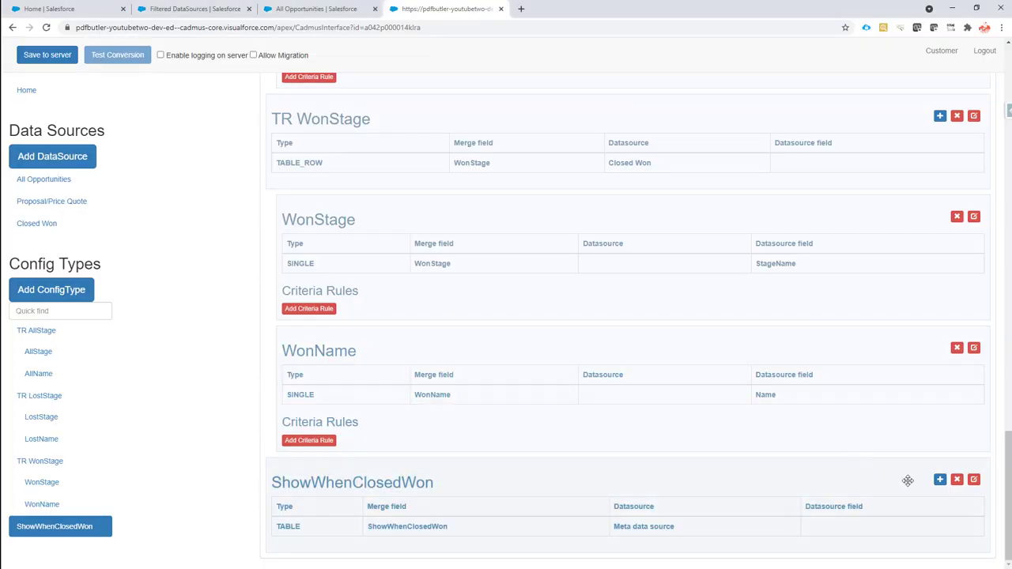
pyautogui.click(939, 479)
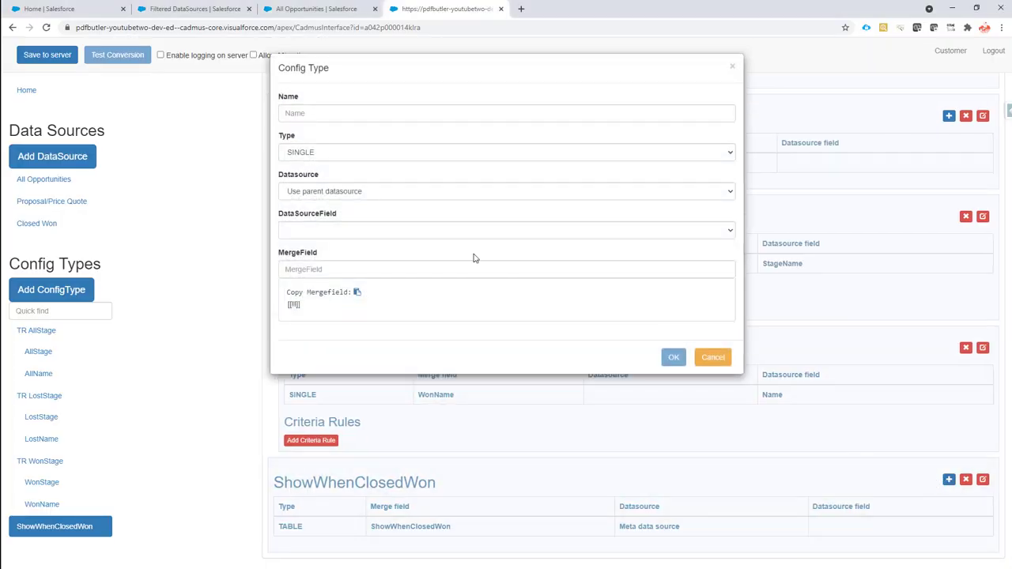
pyautogui.click(343, 114)
pyautogui.hotkey('ctrl', 'v')
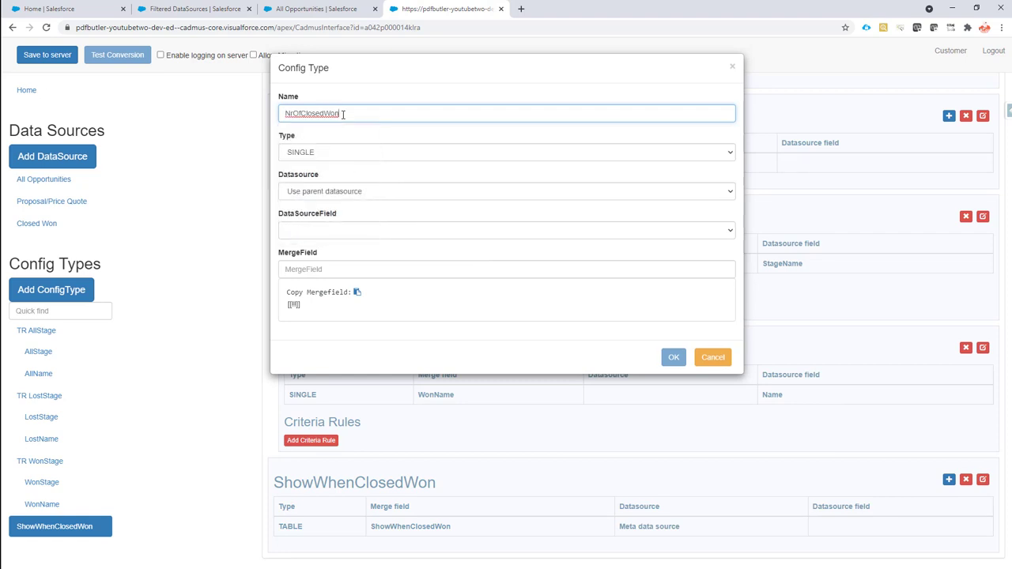
pyautogui.click(344, 191)
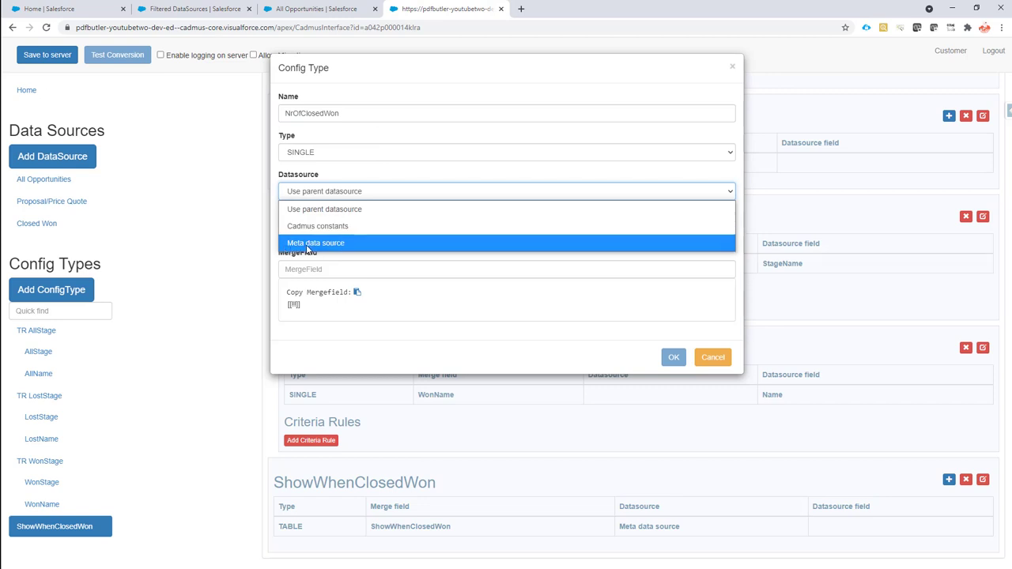
pyautogui.click(307, 247)
pyautogui.click(310, 232)
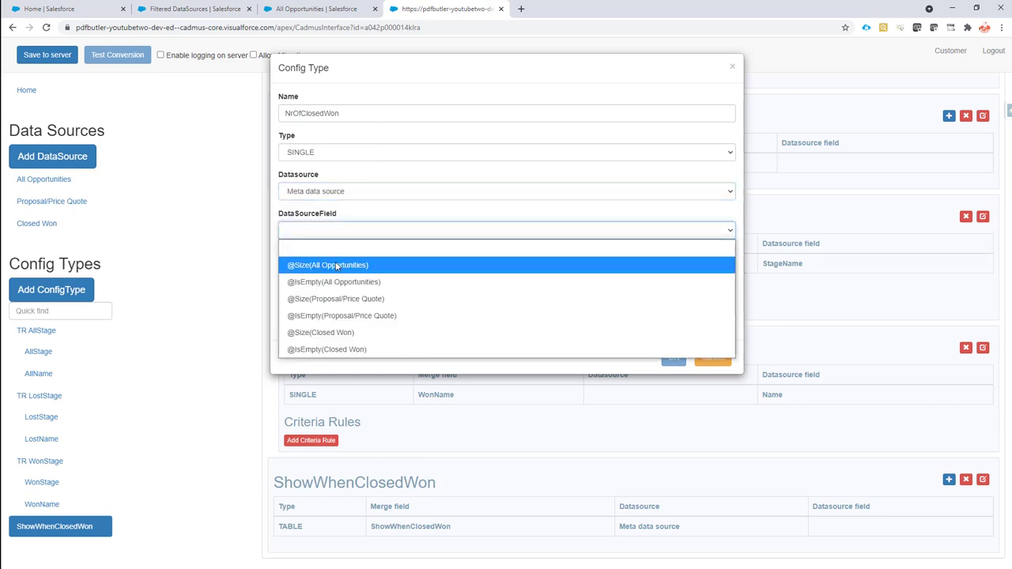
pyautogui.click(332, 336)
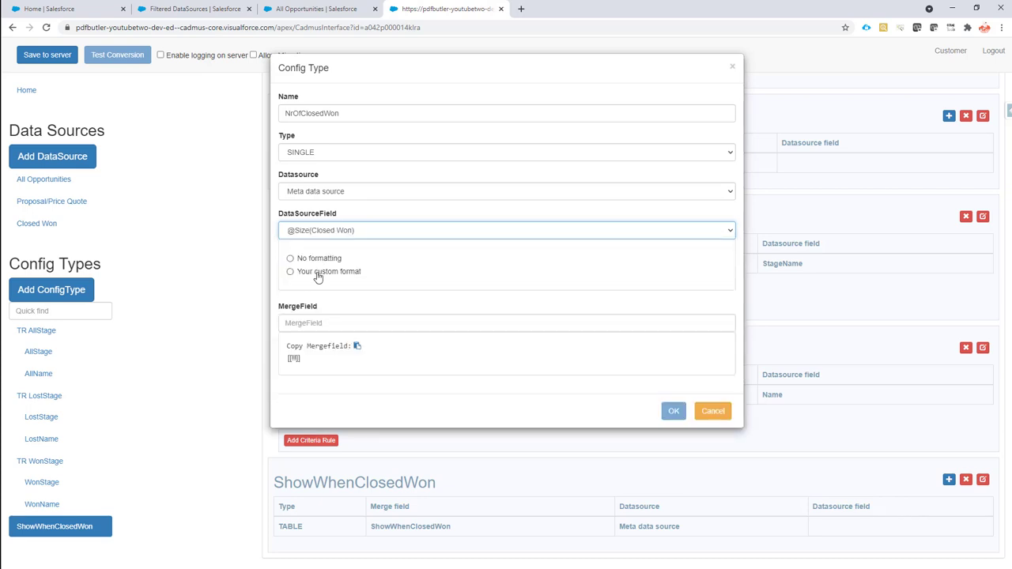
# Set the child config type to no formatting with the merge field NrOfClosedWon, confirm it, and save the configuration to the server
pyautogui.click(316, 259)
pyautogui.click(322, 322)
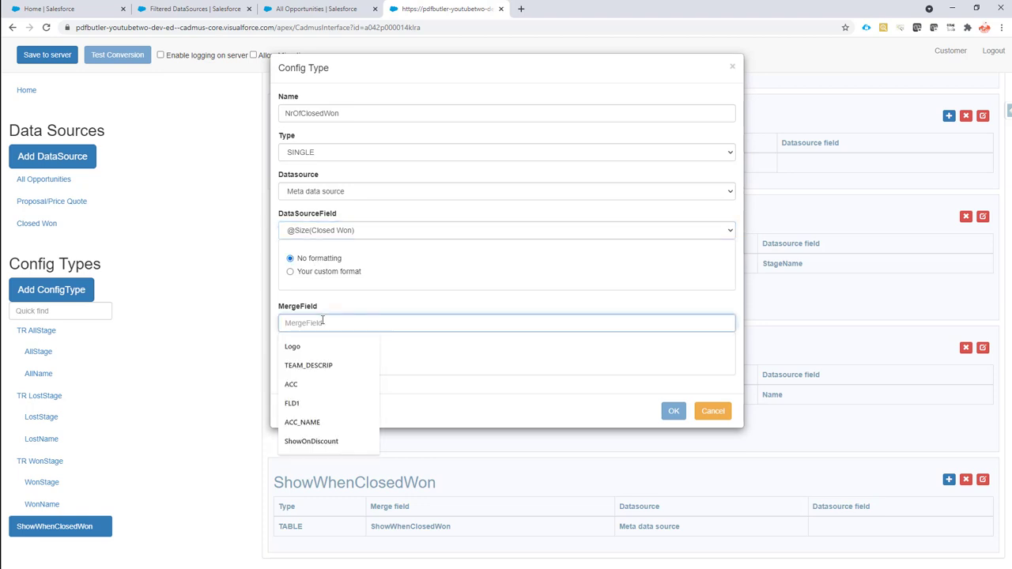
pyautogui.hotkey('ctrl', 'v')
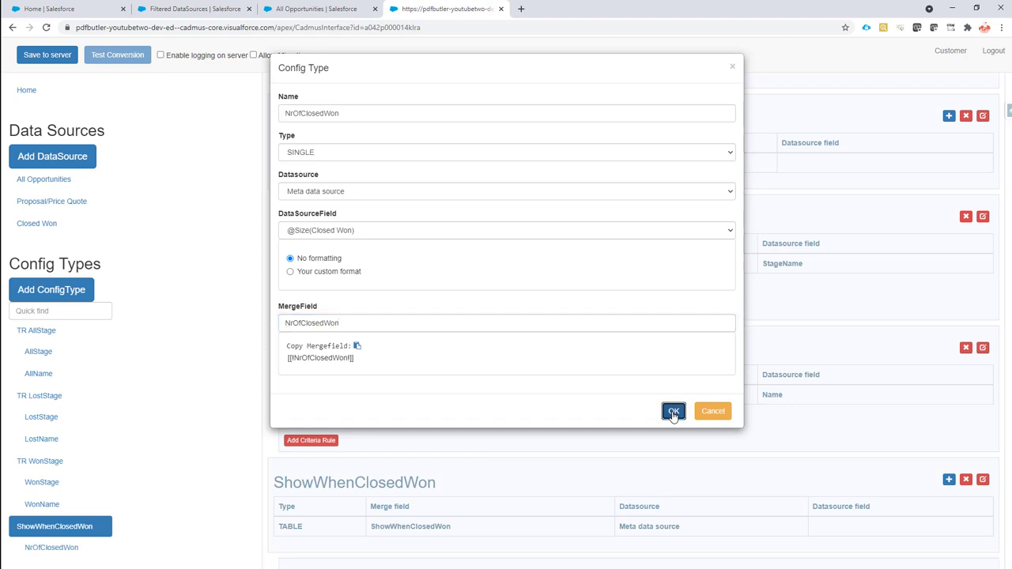
pyautogui.click(673, 412)
pyautogui.click(46, 56)
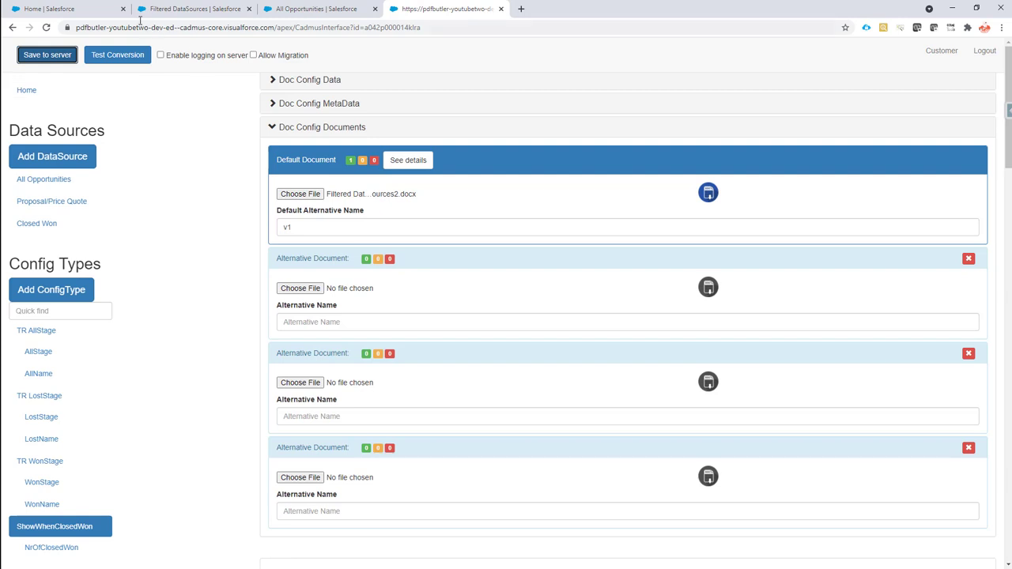
# Close the old preview on the Salesforce home page and generate a new PDF preview of Filtered DataSources
pyautogui.click(79, 11)
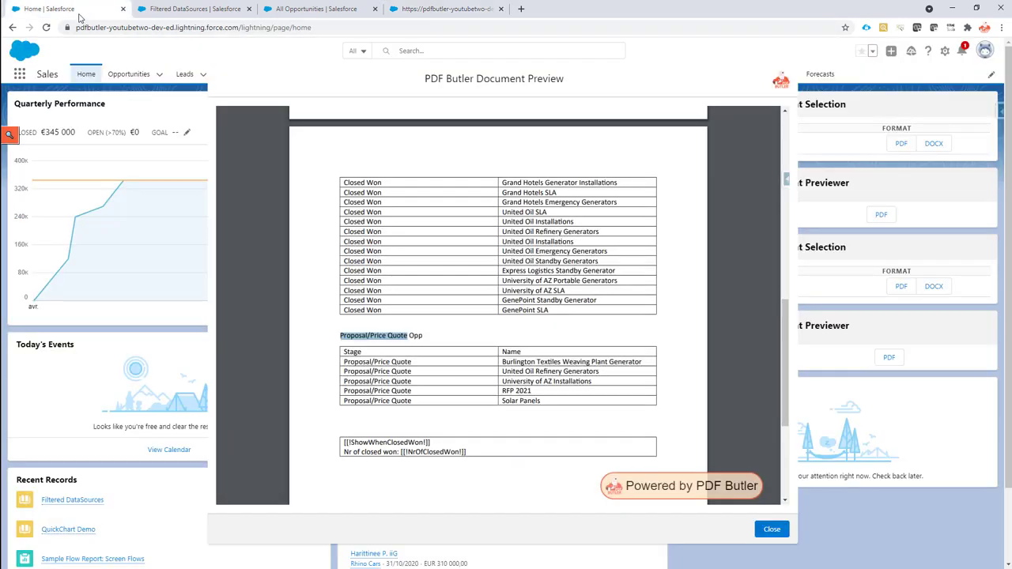
pyautogui.click(764, 528)
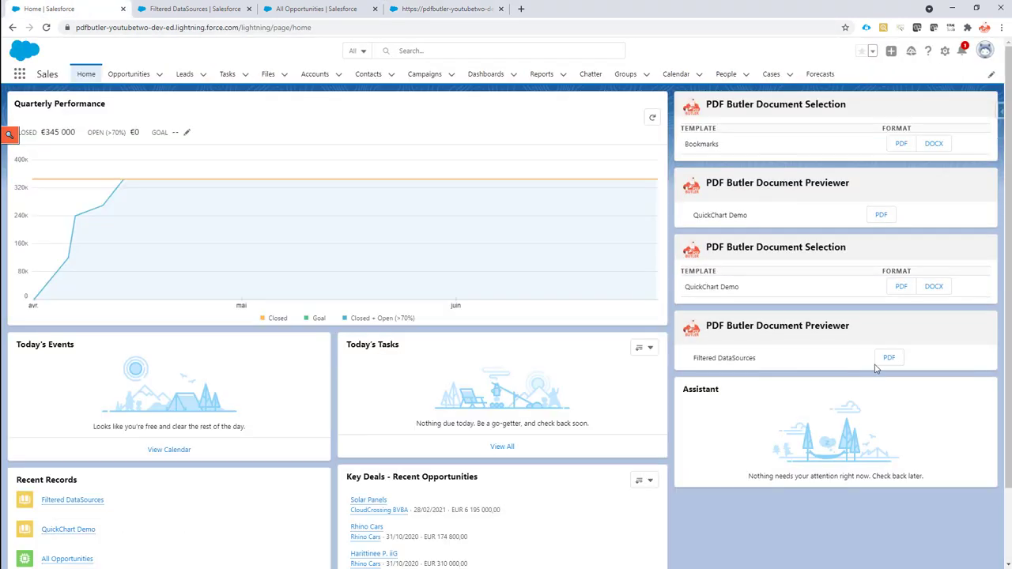
pyautogui.click(887, 360)
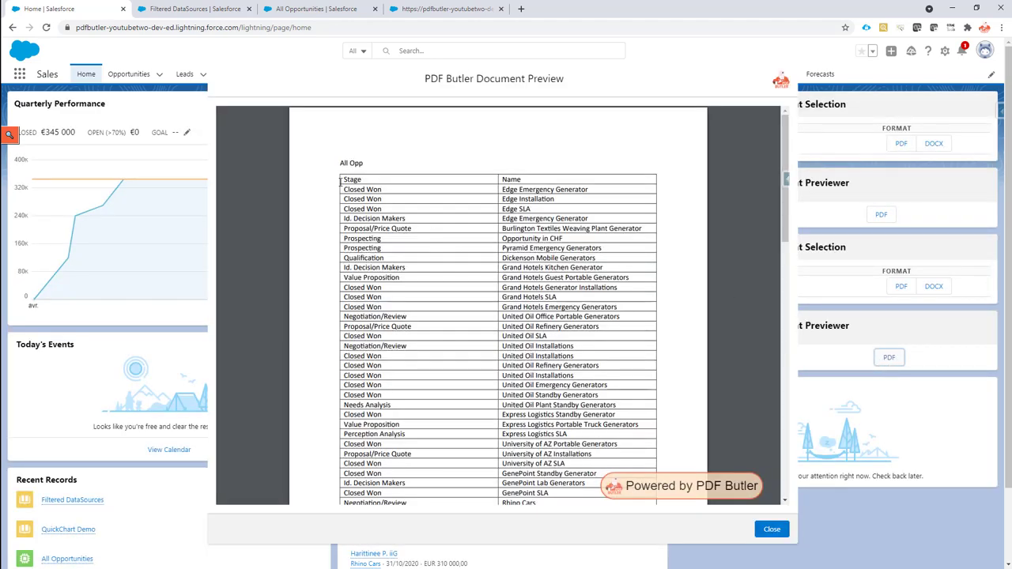
# Compare the rows of the Won Opp table with the closed won number in the table at the end of the preview
pyautogui.scroll(-10, 351, 186)
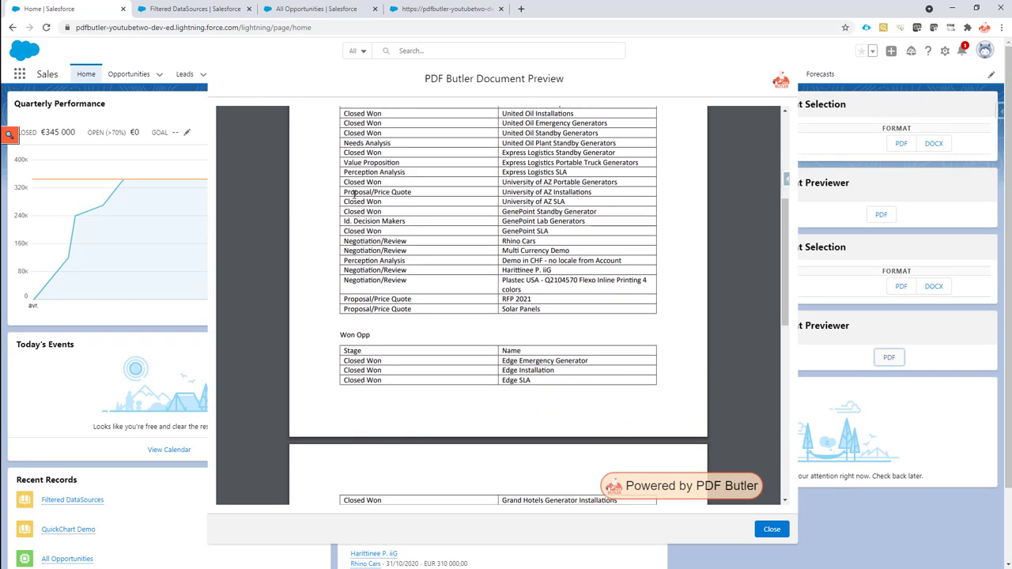
pyautogui.scroll(-4, 368, 225)
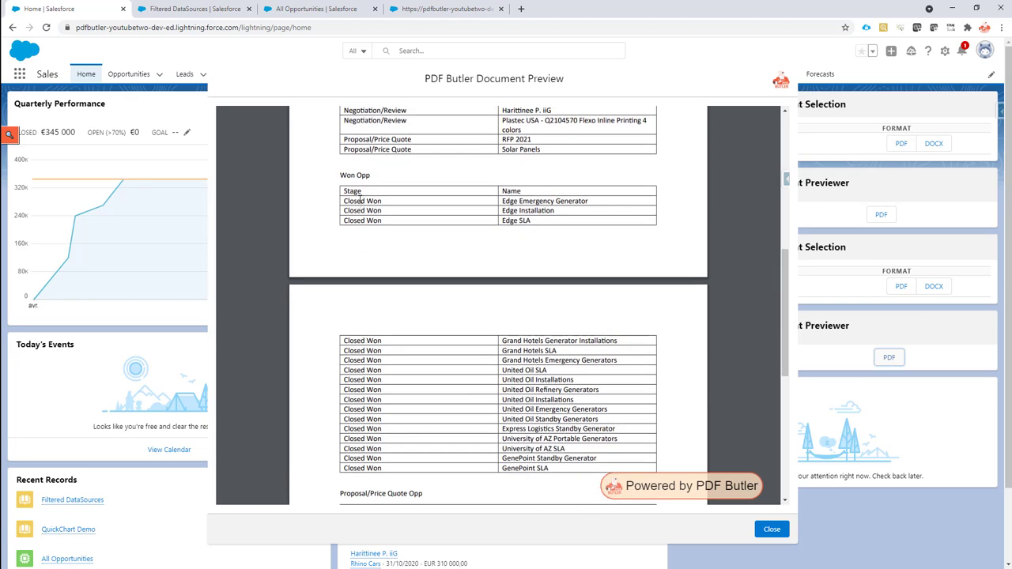
pyautogui.moveTo(345, 200); pyautogui.dragTo(570, 472)
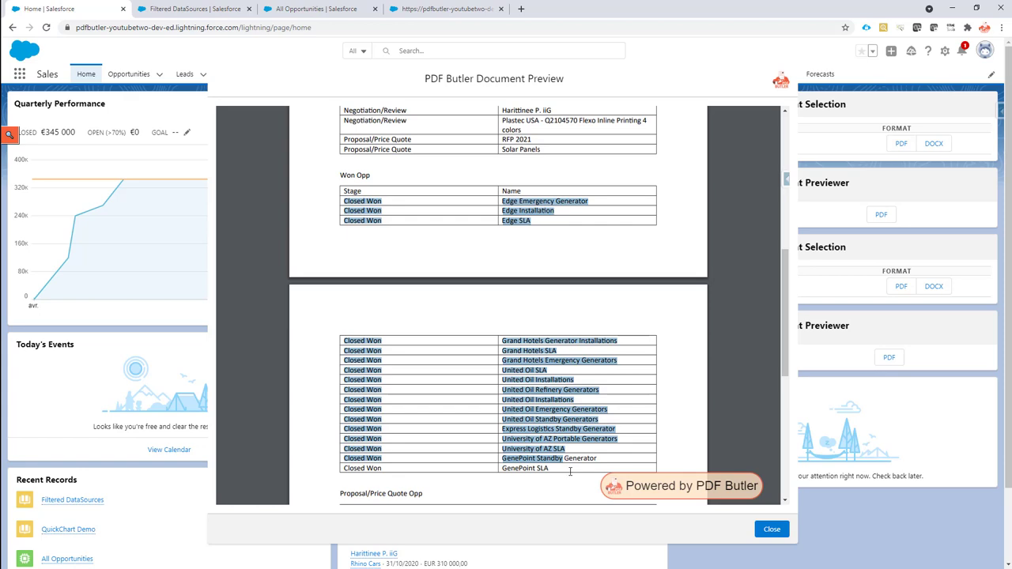
pyautogui.scroll(-3, 564, 459)
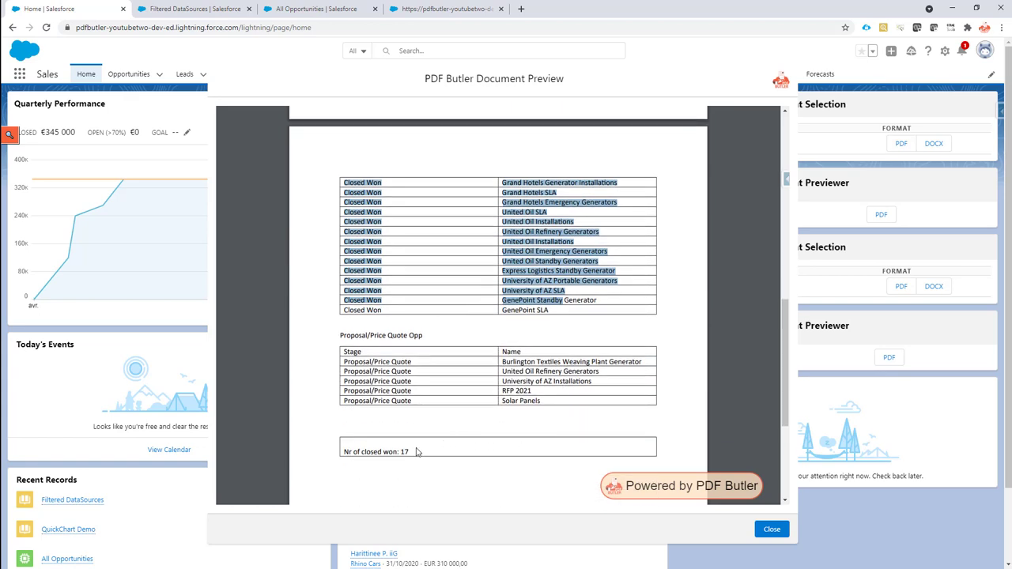
pyautogui.doubleClick(412, 451)
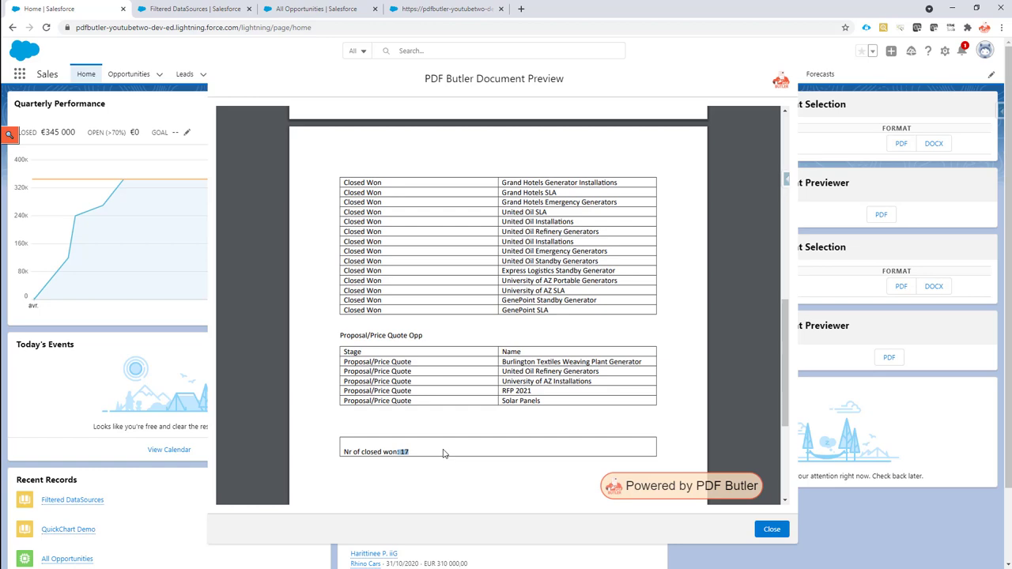
pyautogui.scroll(1, 436, 446)
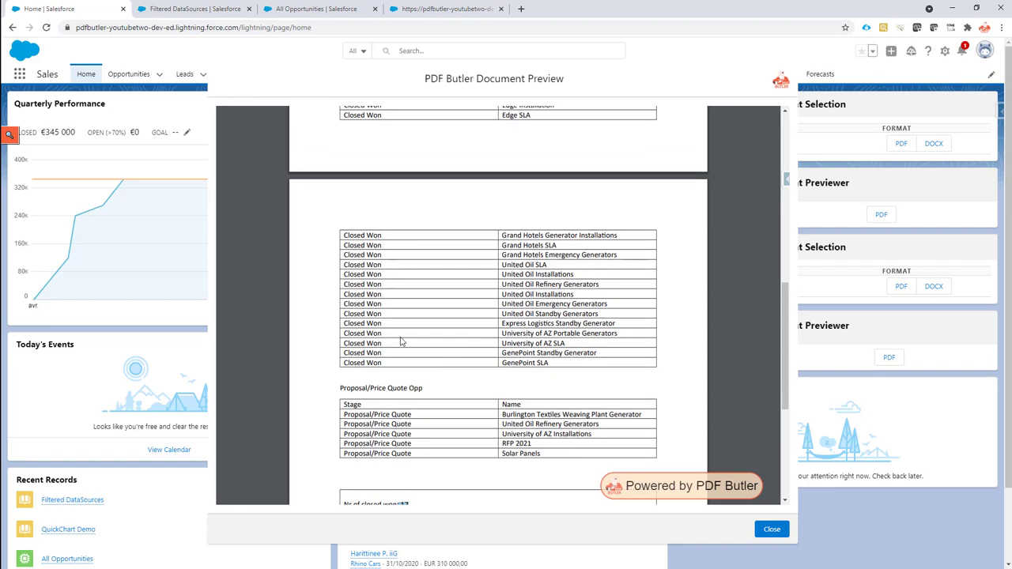
pyautogui.scroll(1, 410, 381)
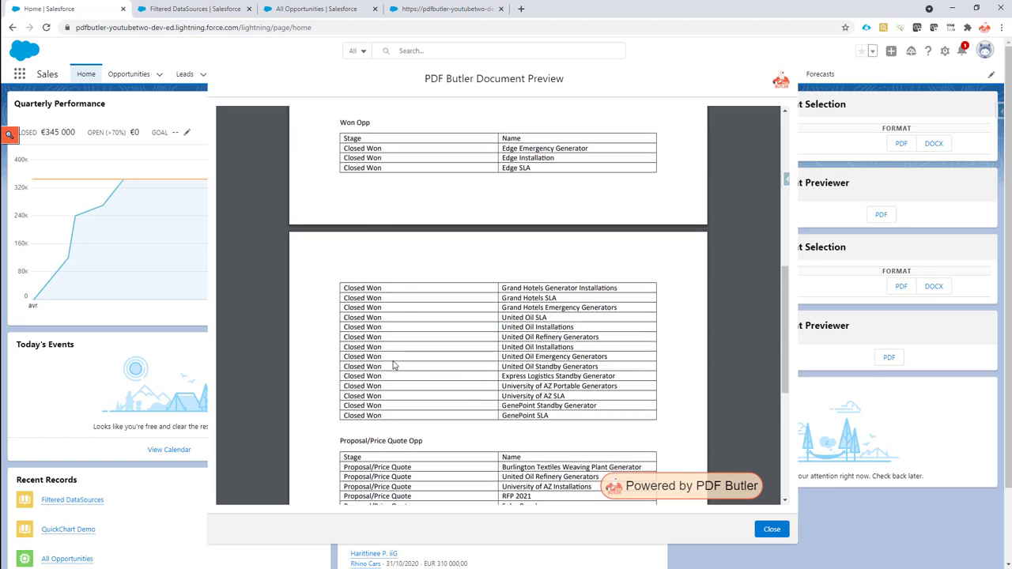
pyautogui.scroll(-1, 393, 366)
pyautogui.scroll(-2, 393, 362)
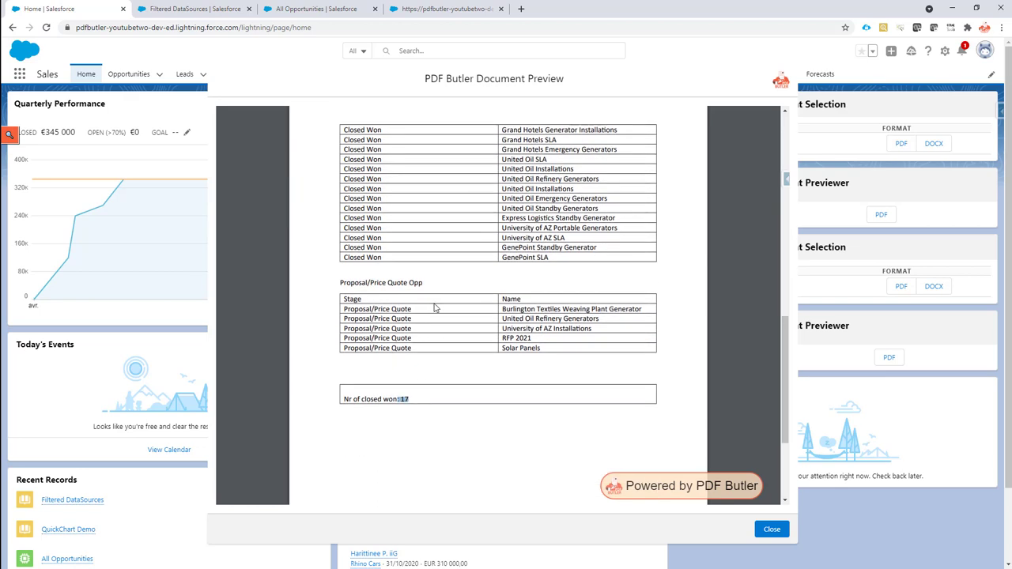
# Append WHERE StageName != 'Closed Won' to the All Opportunities data source's SOQL query, save it, and return to the document preview
pyautogui.click(288, 13)
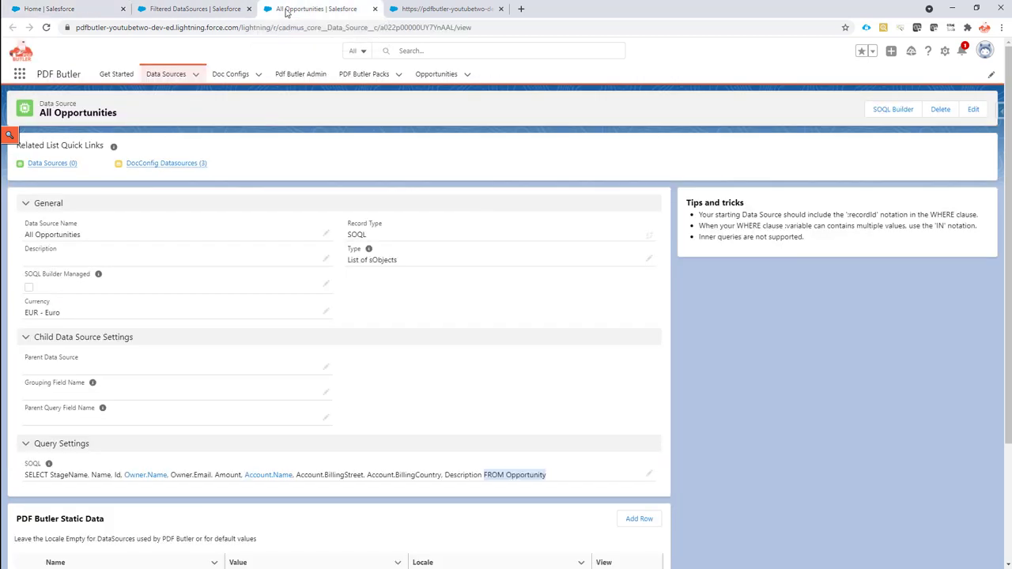
pyautogui.click(650, 475)
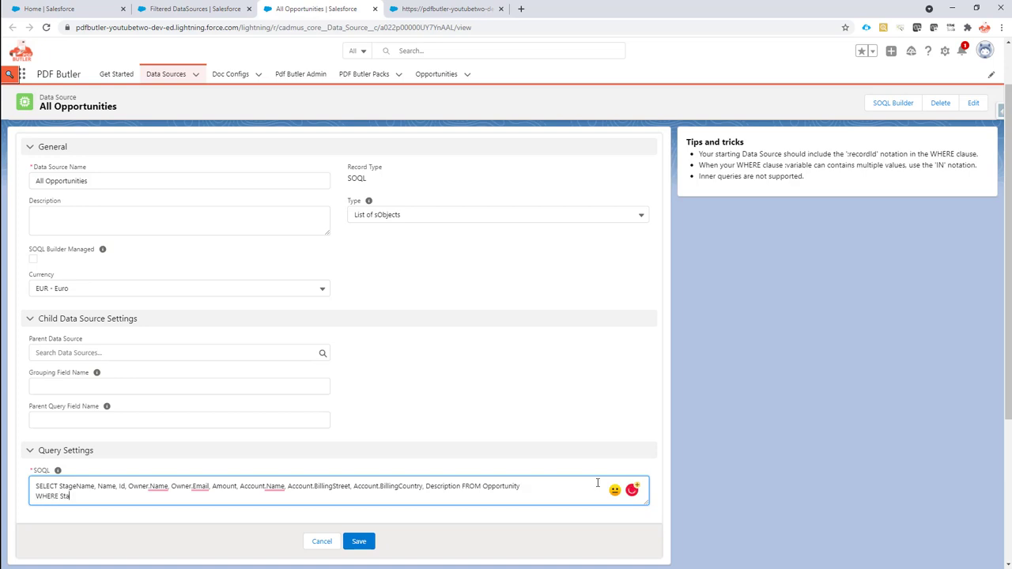
pyautogui.write("ame != 'Closed Won")
pyautogui.click(358, 540)
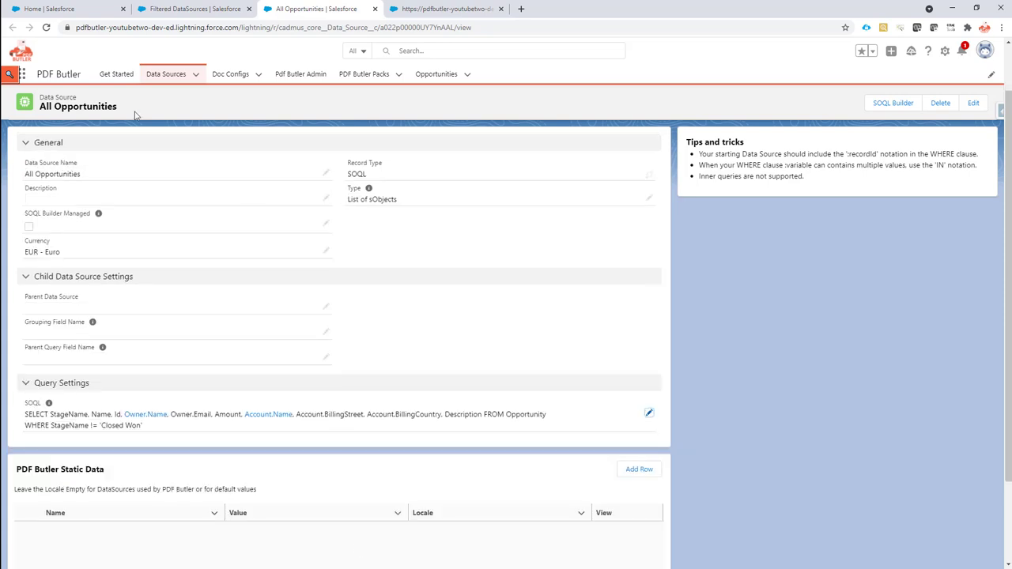
pyautogui.click(104, 12)
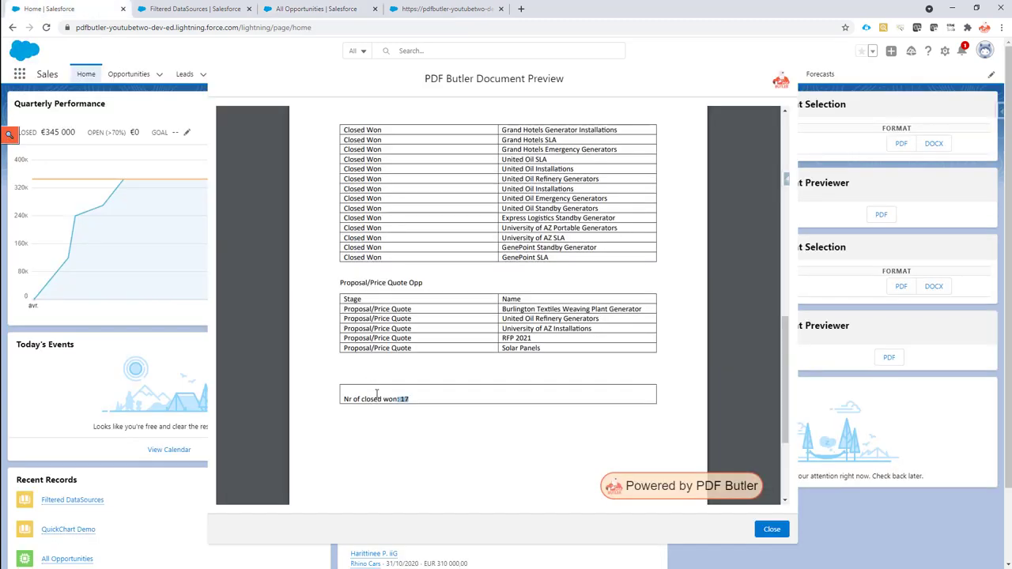
# Review the Won Opp table in the old preview, close it, and generate a new PDF preview of Filtered DataSources
pyautogui.scroll(3, 362, 204)
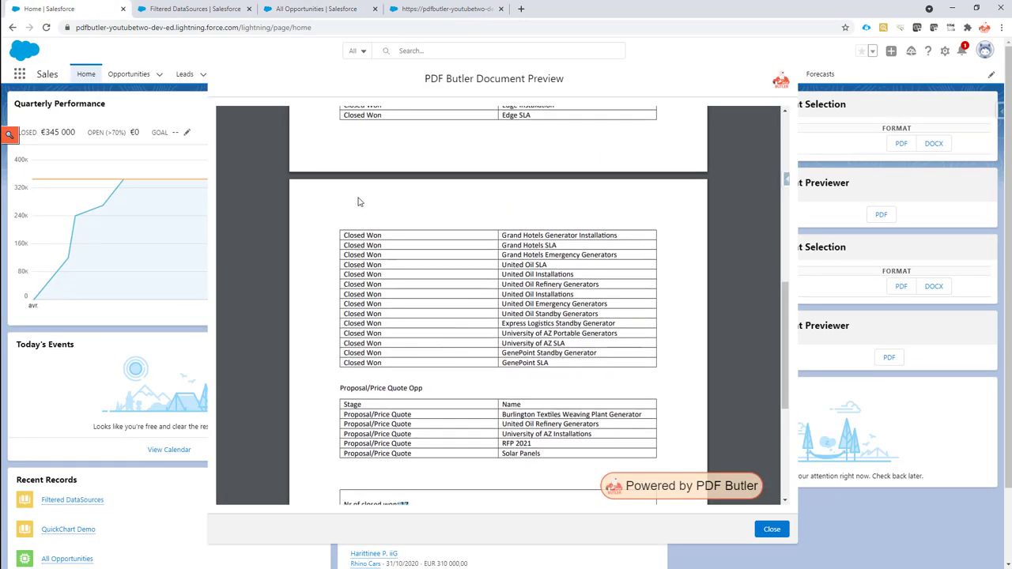
pyautogui.scroll(3, 336, 179)
pyautogui.moveTo(335, 180); pyautogui.dragTo(525, 192)
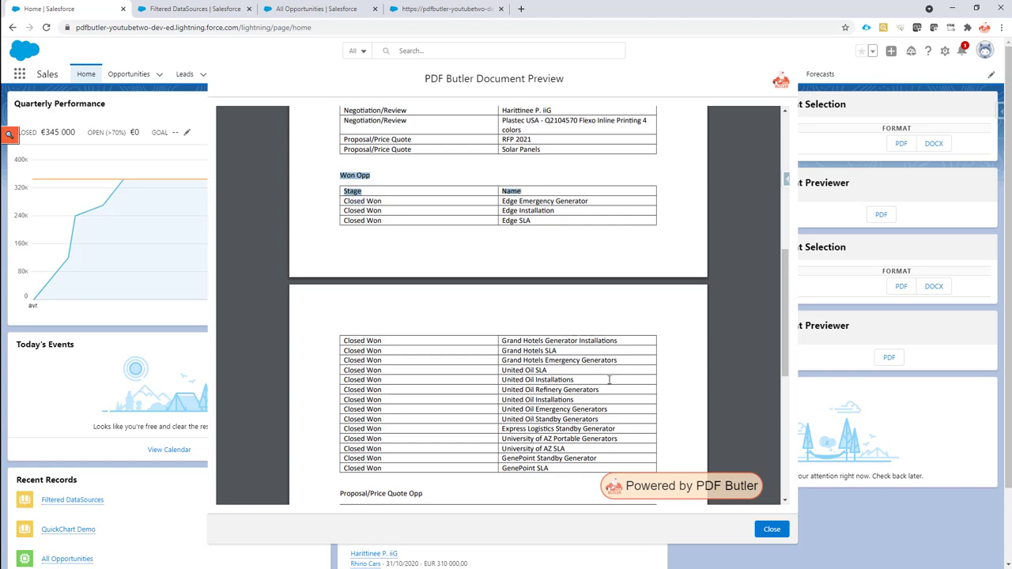
pyautogui.click(769, 527)
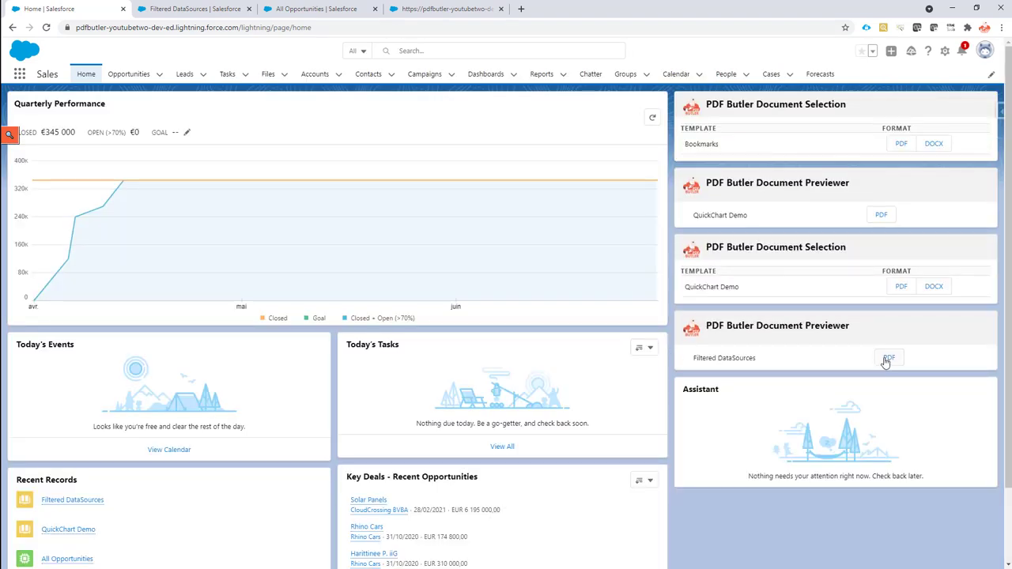
pyautogui.click(888, 358)
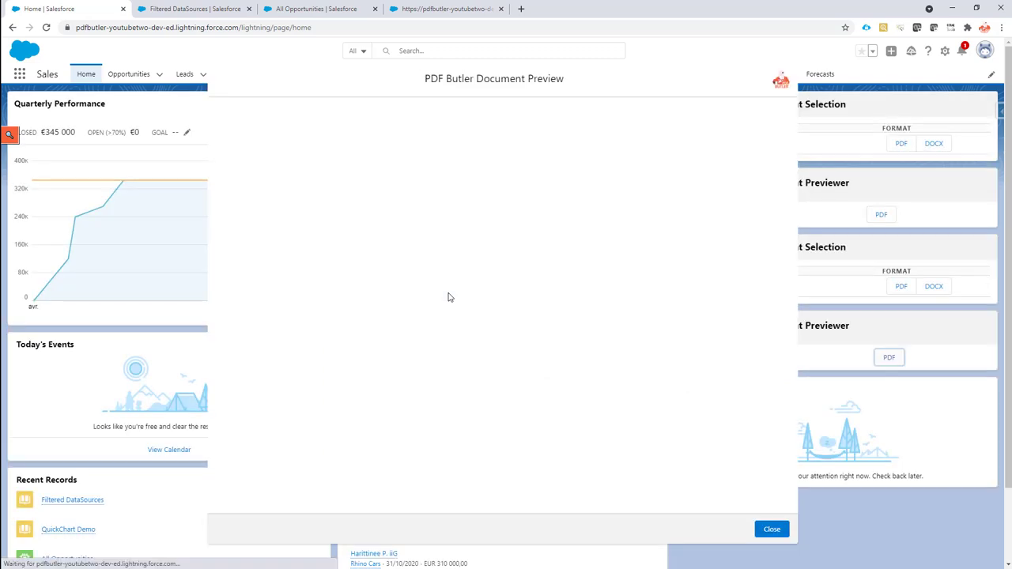
# Check the Won Opp table and the end of the new preview for closed won rows and the closed won count table
pyautogui.scroll(-3, 322, 360)
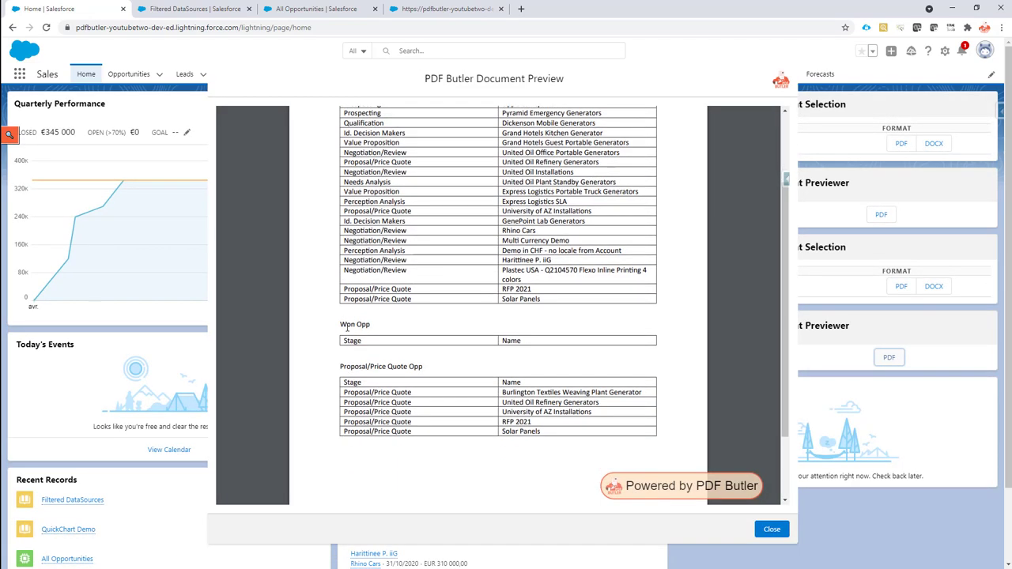
pyautogui.moveTo(342, 324); pyautogui.dragTo(378, 345)
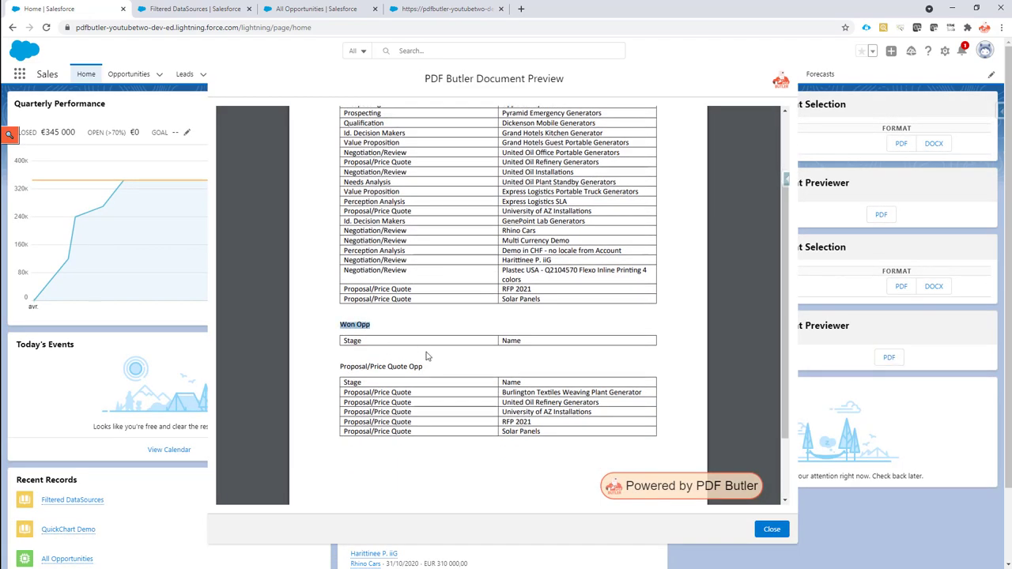
pyautogui.scroll(-2, 426, 356)
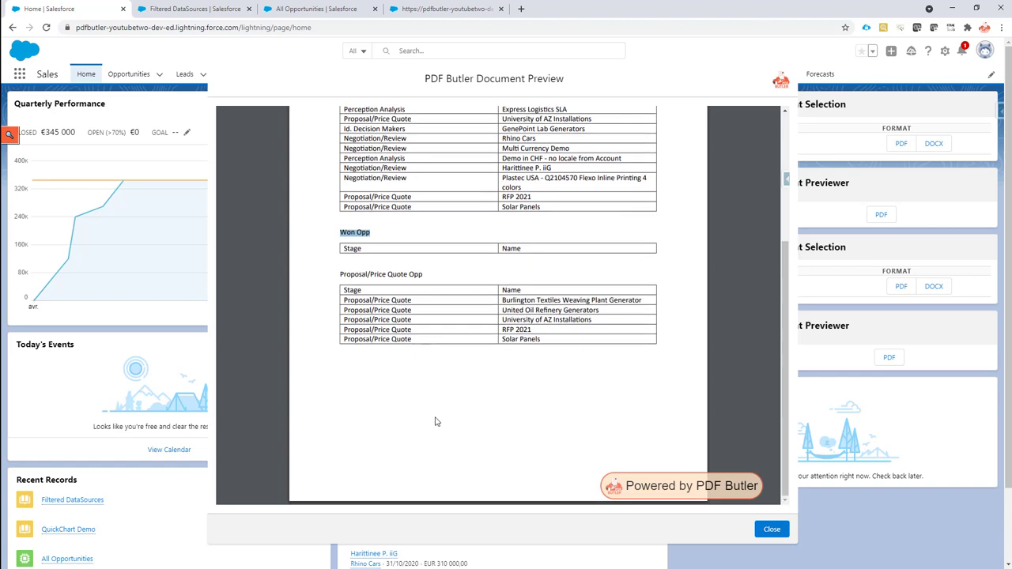
pyautogui.scroll(2, 435, 419)
pyautogui.scroll(-2, 427, 419)
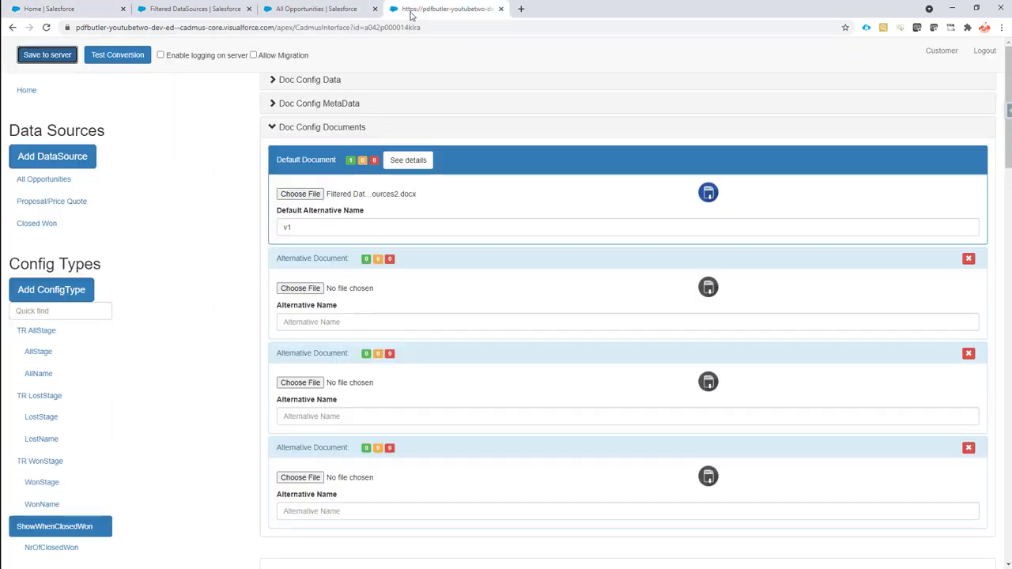
# Return to the document configuration page and open the ShowWhenClosedWon table config type for editing
pyautogui.click(443, 8)
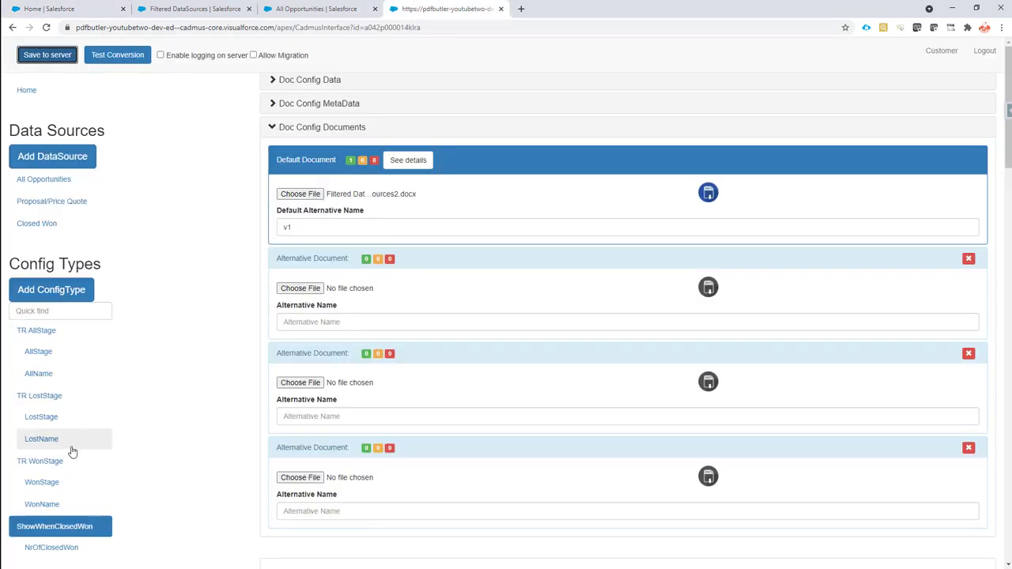
pyautogui.click(59, 547)
pyautogui.click(975, 348)
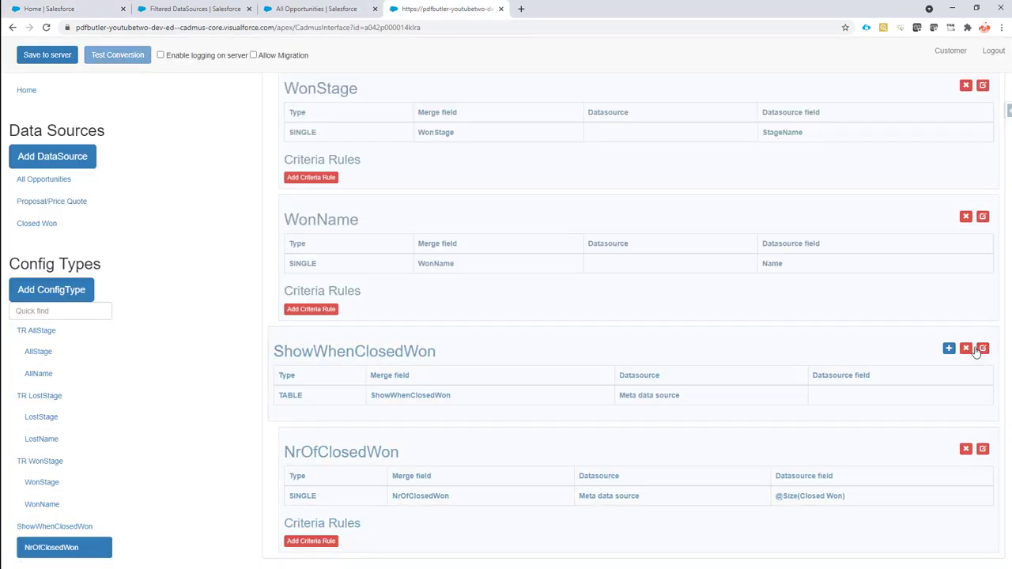